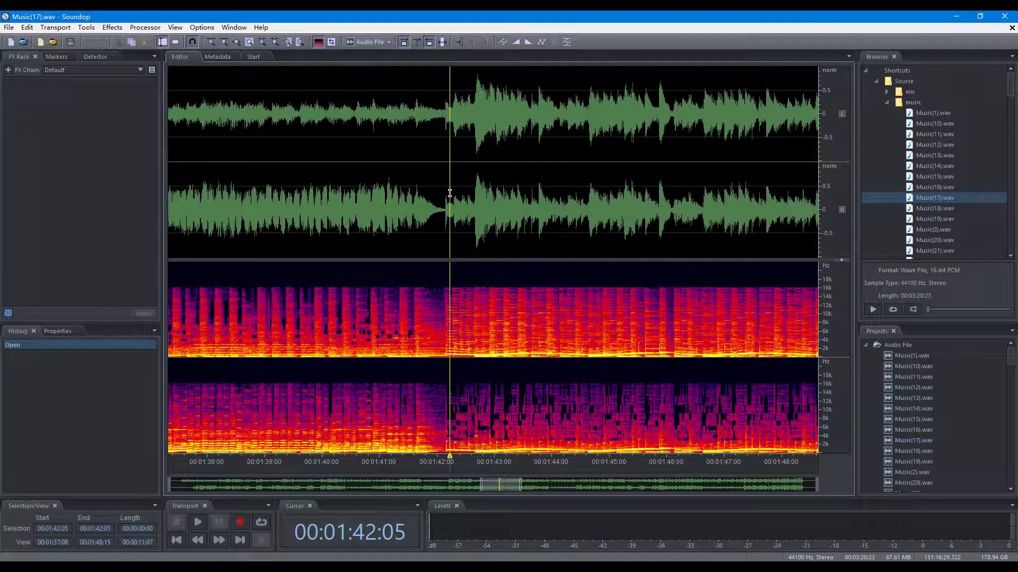
# Step: Zoom out the Music(17).wav waveform in time and scroll it to earlier and later audio
pyautogui.scroll(-3, 450, 193)
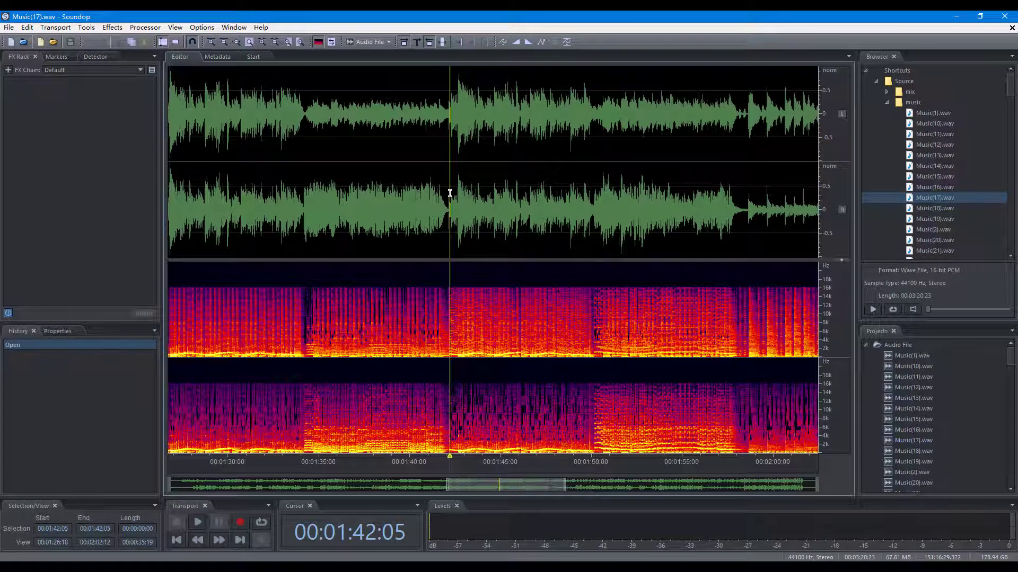
pyautogui.scroll(3, 450, 194)
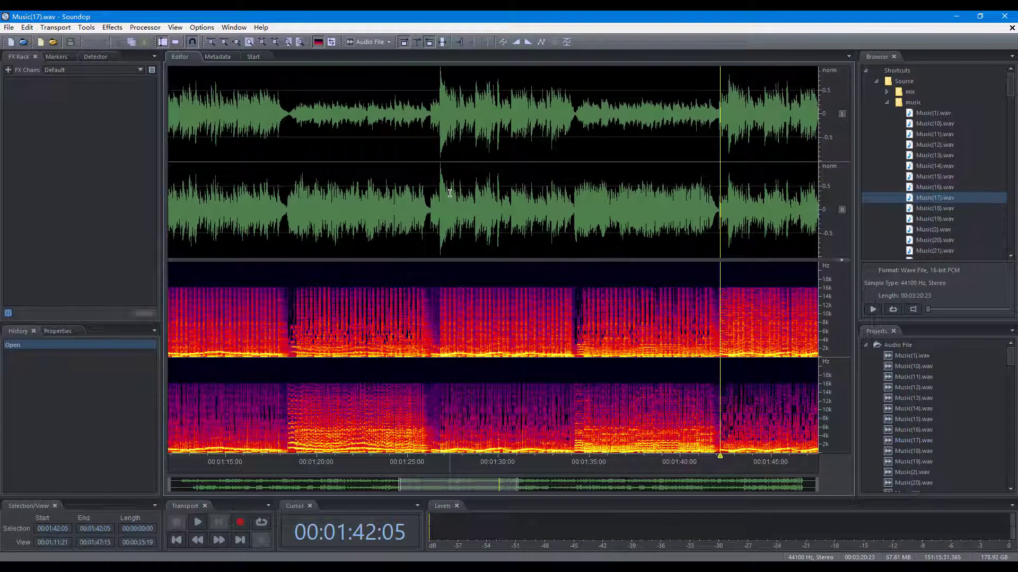
pyautogui.scroll(-4, 449, 193)
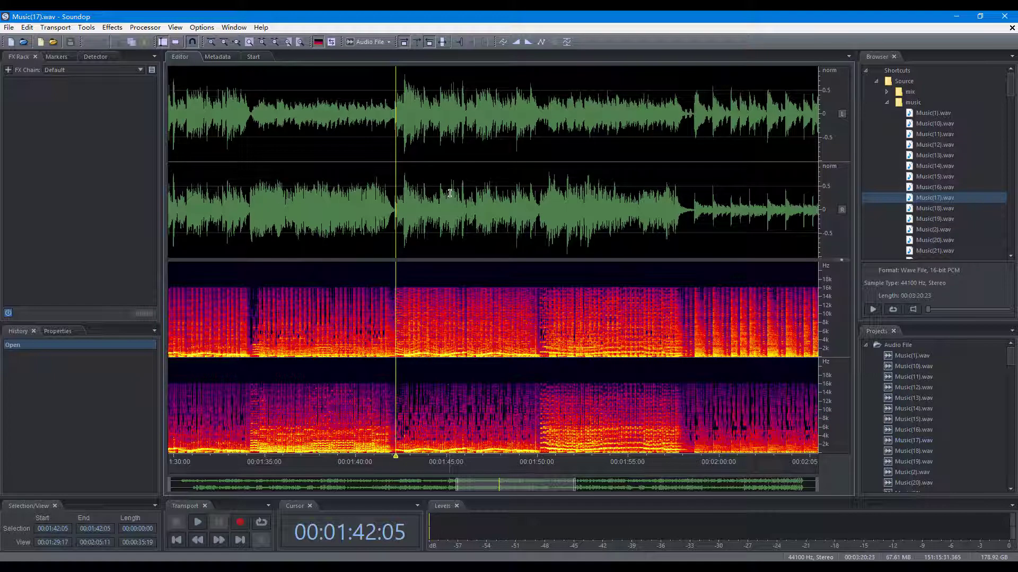
pyautogui.scroll(-1, 490, 167)
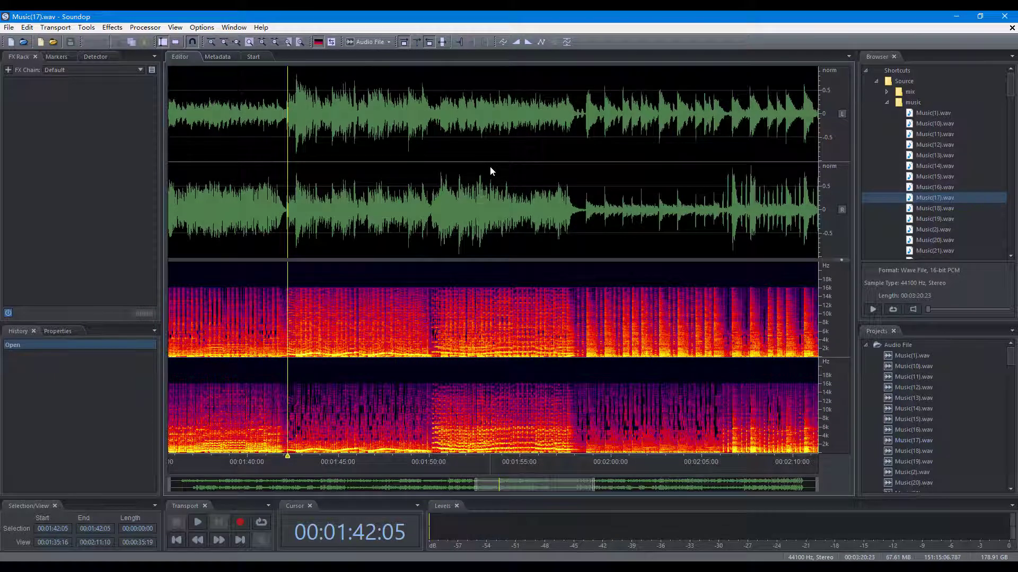
# Step: Zoom the spectrogram's frequency range in and out, and pan the waveform to show earlier audio
pyautogui.scroll(6, 489, 167)
pyautogui.scroll(-4, 490, 167)
pyautogui.scroll(-1, 490, 167)
pyautogui.scroll(-1, 490, 167)
pyautogui.scroll(4, 480, 349)
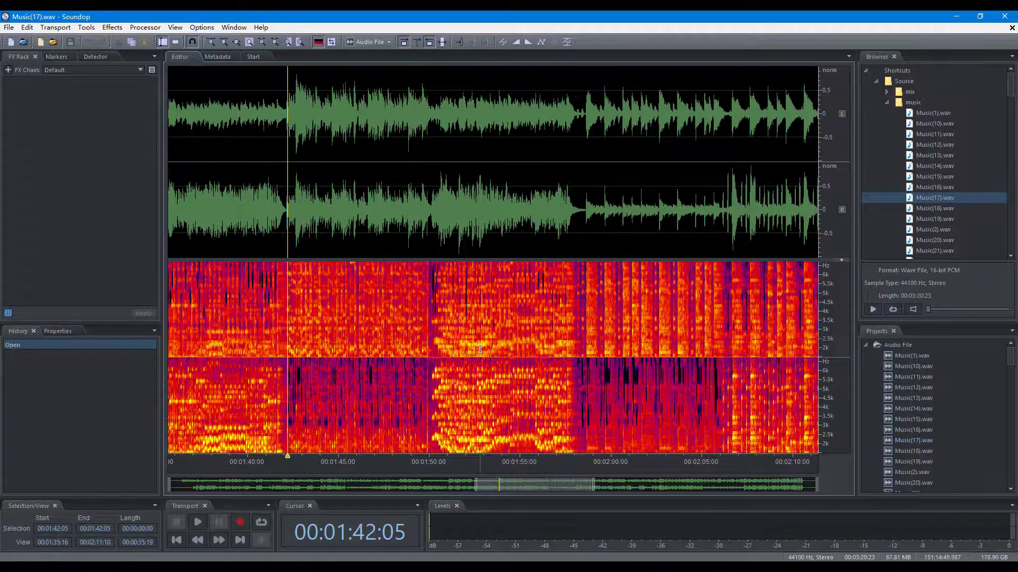
pyautogui.scroll(-4, 481, 342)
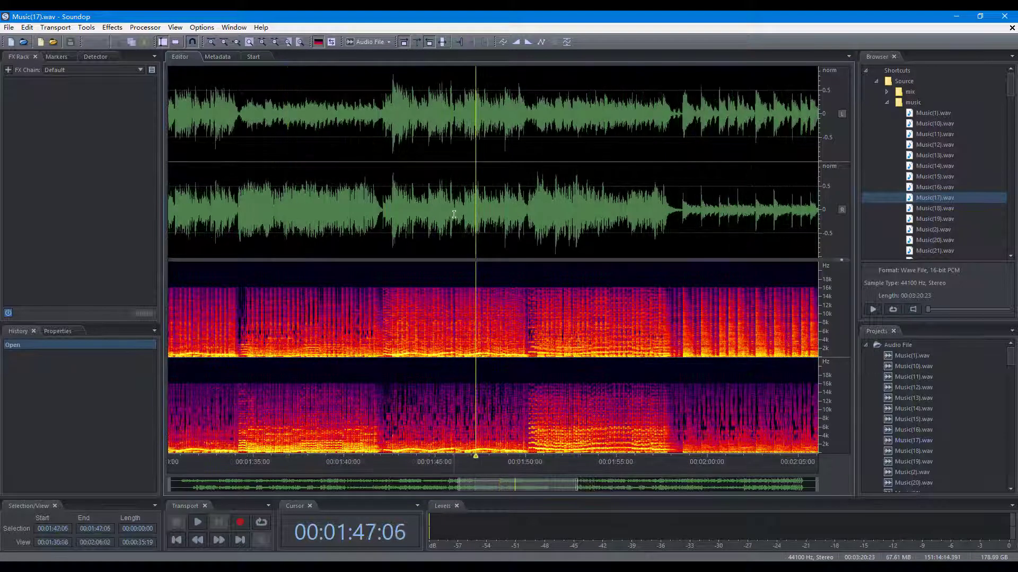
pyautogui.moveTo(454, 214); pyautogui.dragTo(575, 222)
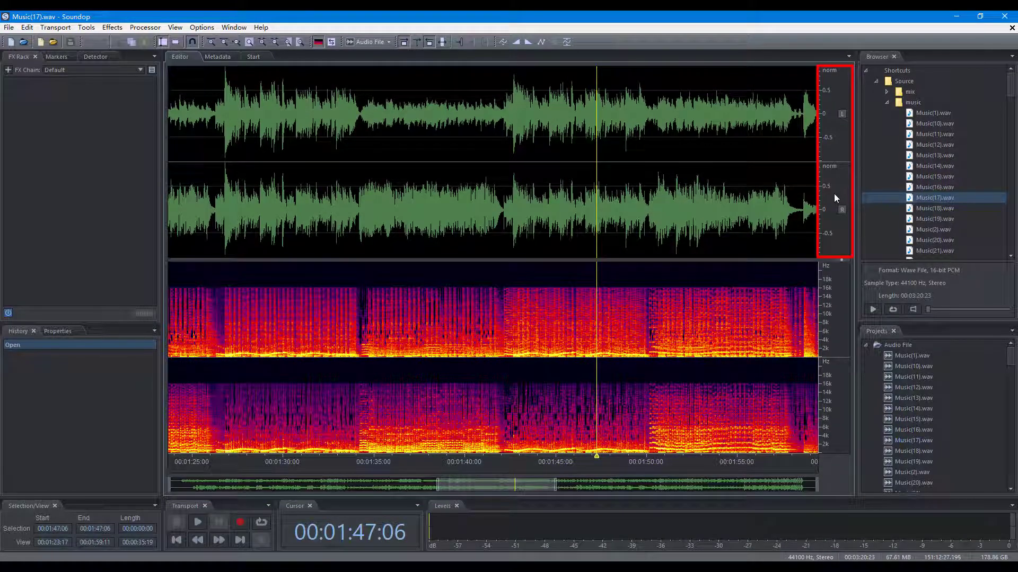
# Step: Zoom the waveform's amplitude scale in and out on its vertical ruler
pyautogui.scroll(3, 831, 208)
pyautogui.scroll(-3, 832, 204)
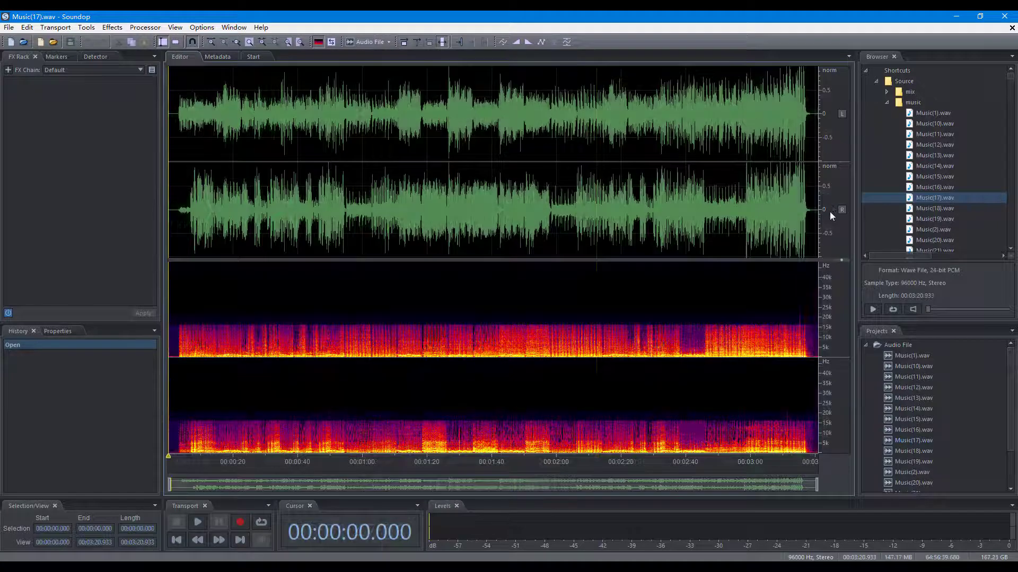
pyautogui.scroll(3, 829, 211)
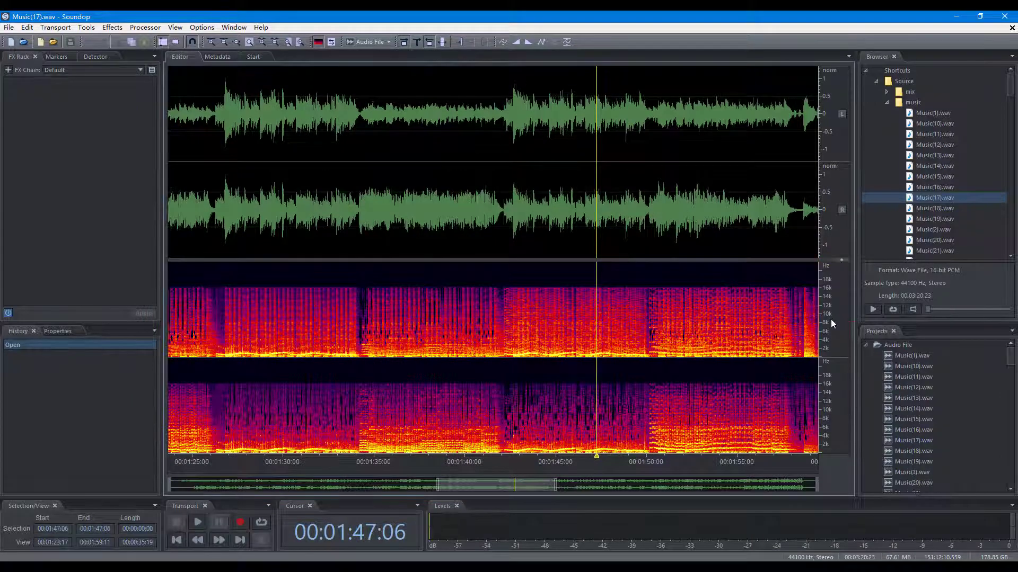
# Step: Zoom and scroll the spectrogram's frequency ruler, including magnifying the range from about 5 kHz to 15 kHz
pyautogui.scroll(3, 831, 321)
pyautogui.scroll(-4, 829, 318)
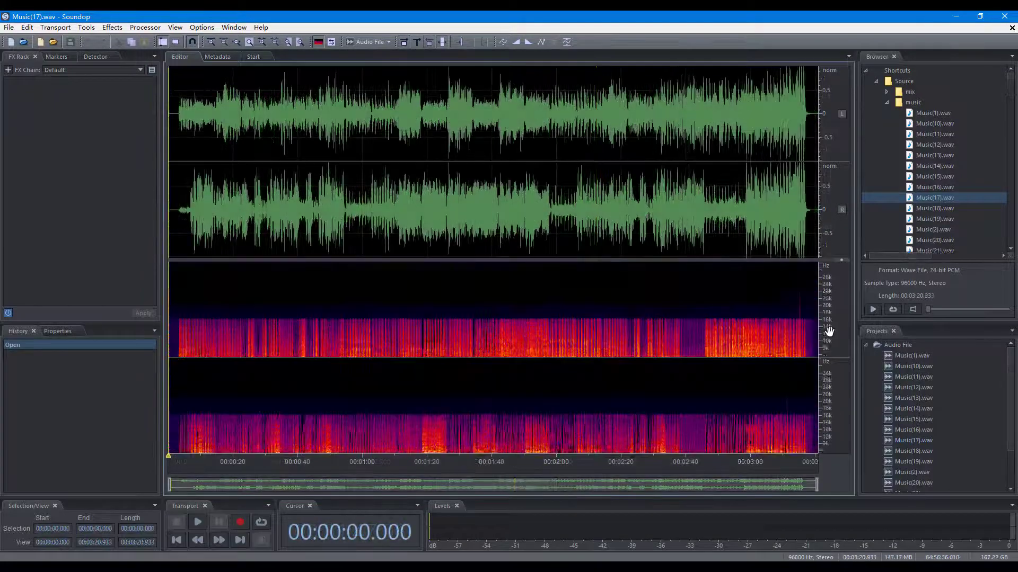
pyautogui.scroll(-3, 830, 332)
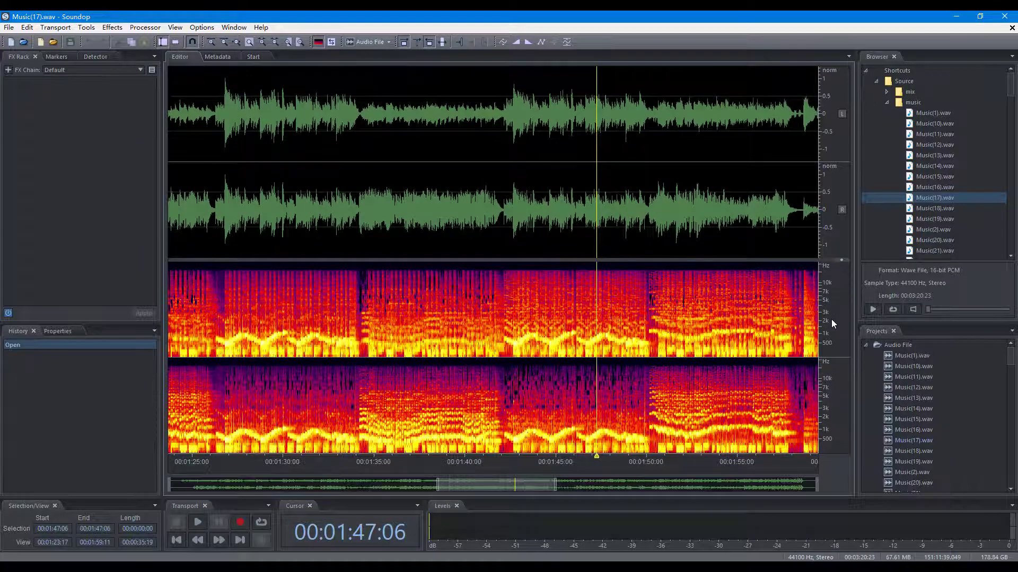
pyautogui.scroll(-5, 832, 319)
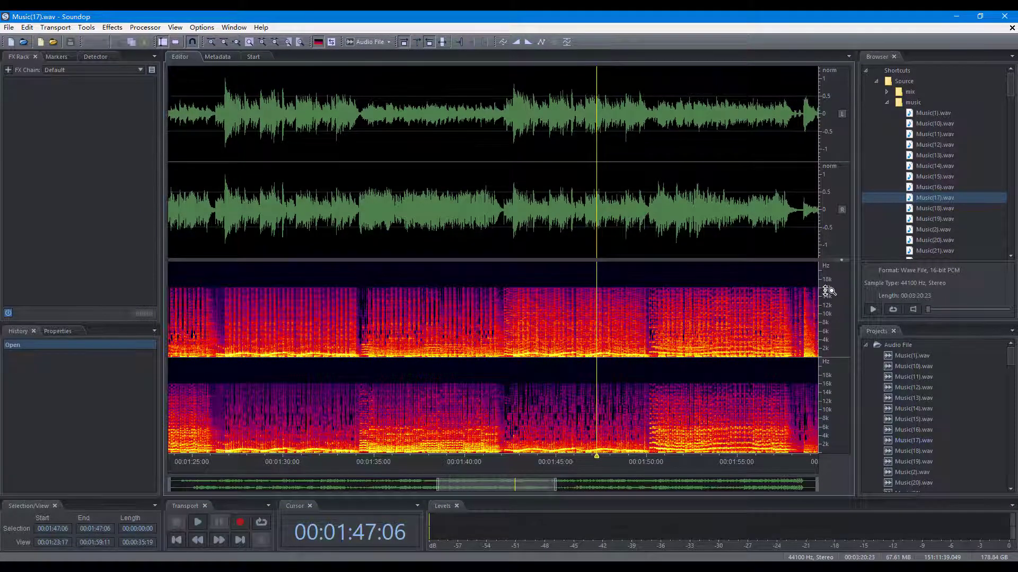
pyautogui.moveTo(825, 291); pyautogui.dragTo(838, 336)
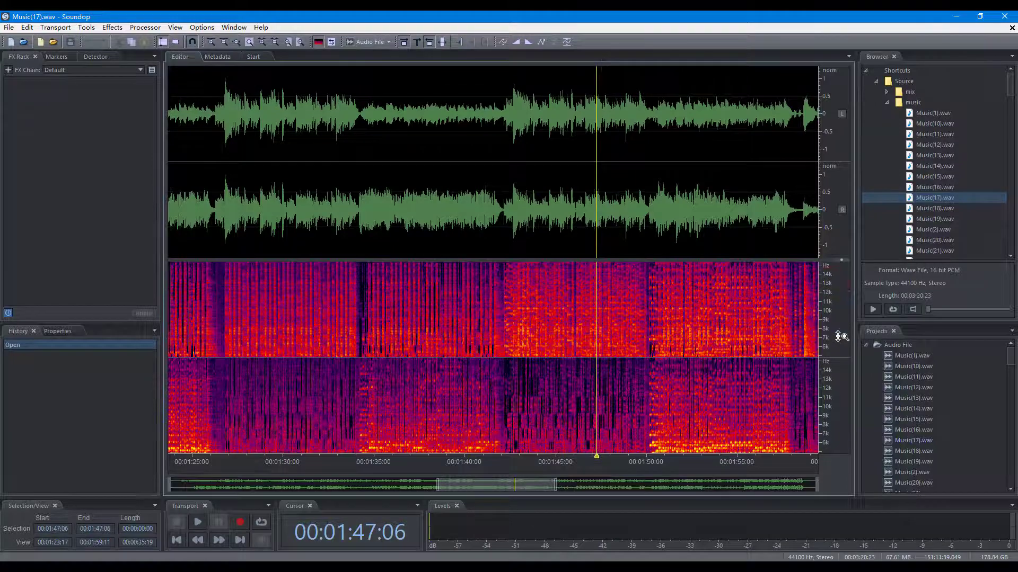
pyautogui.scroll(-2, 832, 331)
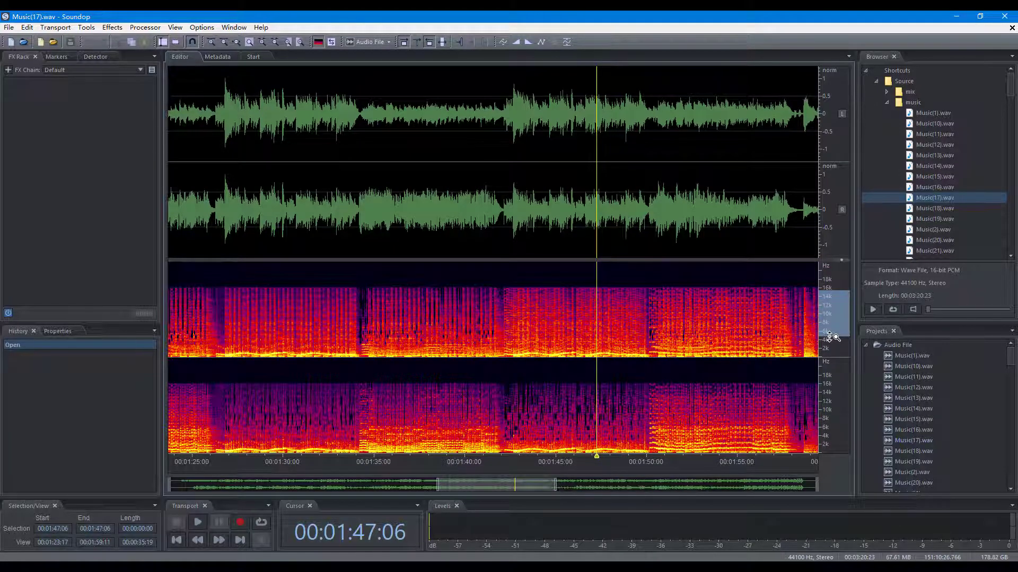
pyautogui.scroll(2, 829, 336)
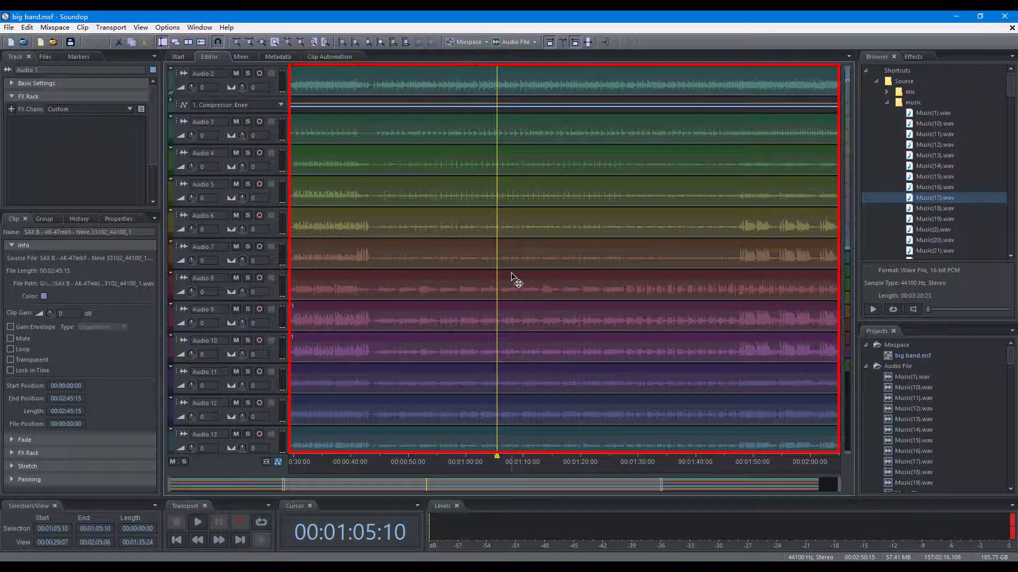
# Step: Look through the big band.msf mixspace tracks down to the lower tracks and back up to Audio 1
pyautogui.scroll(-6, 511, 276)
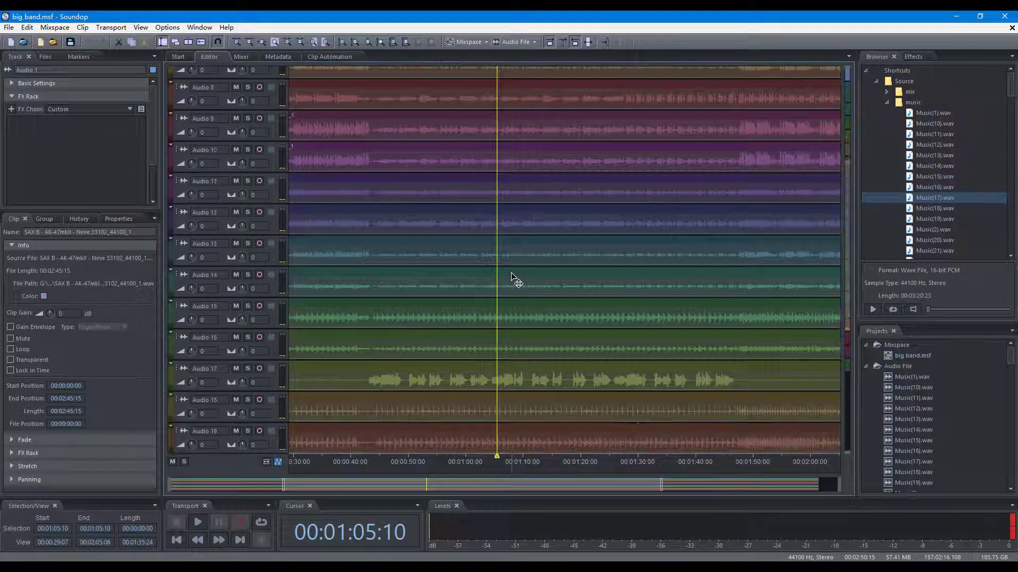
pyautogui.scroll(5, 512, 277)
pyautogui.scroll(3, 513, 277)
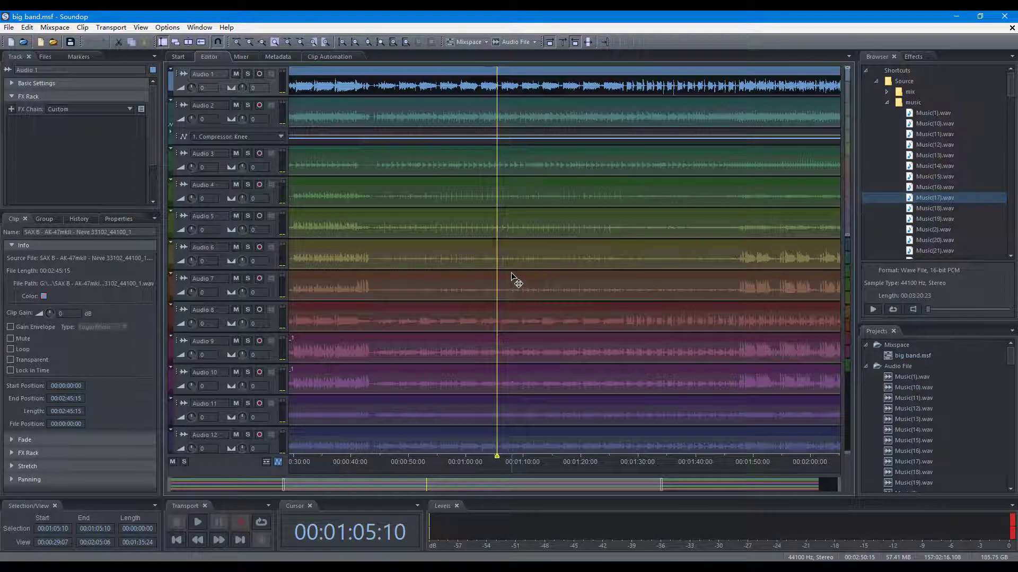
# Step: Zoom in on the mixspace timeline around 00:01:05 and pan the clips to later and earlier times
pyautogui.scroll(5, 511, 275)
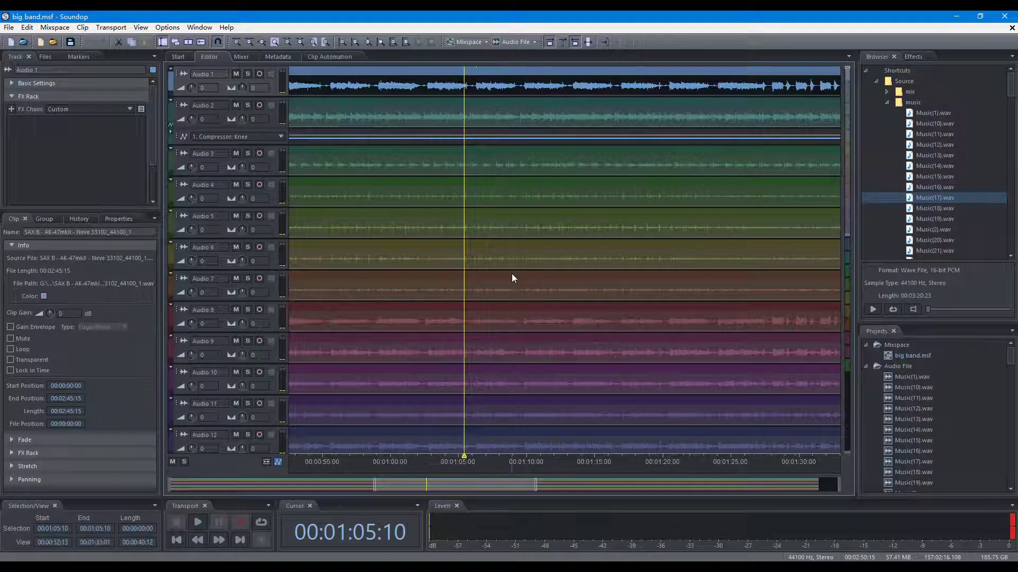
pyautogui.scroll(4, 511, 273)
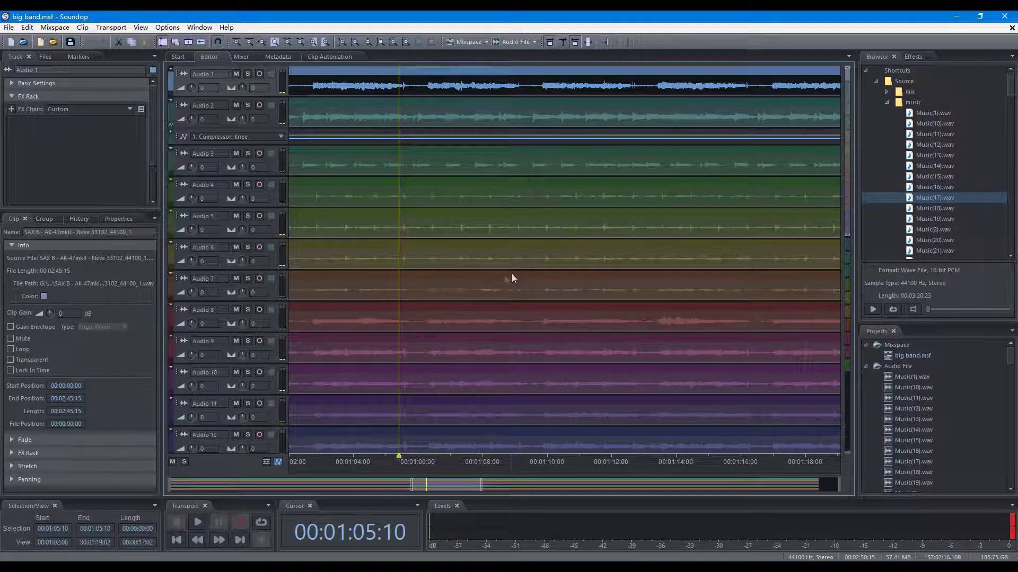
pyautogui.hscroll(3, 511, 274)
pyautogui.hscroll(-4, 511, 274)
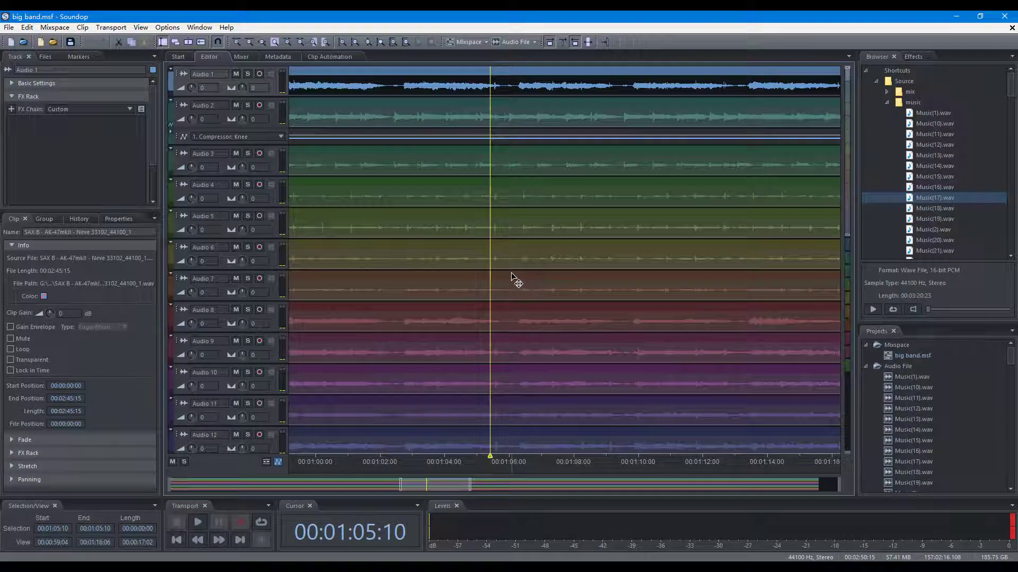
pyautogui.moveTo(512, 275); pyautogui.dragTo(545, 275)
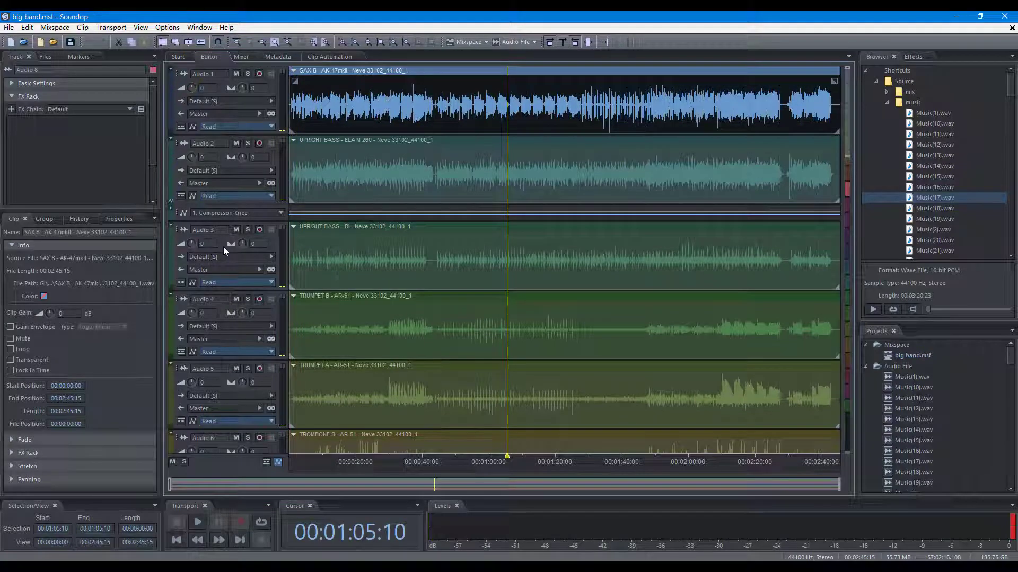
# Step: Shrink and enlarge the height of all tracks in the big band.msf mixspace
pyautogui.scroll(-5, 223, 247)
pyautogui.scroll(5, 223, 246)
pyautogui.scroll(-3, 224, 246)
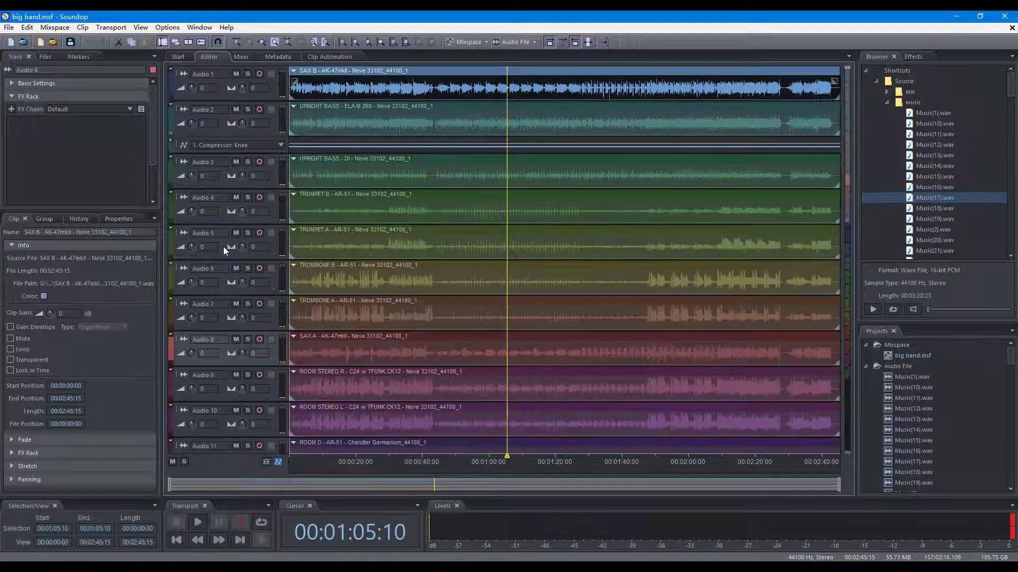
pyautogui.scroll(3, 223, 247)
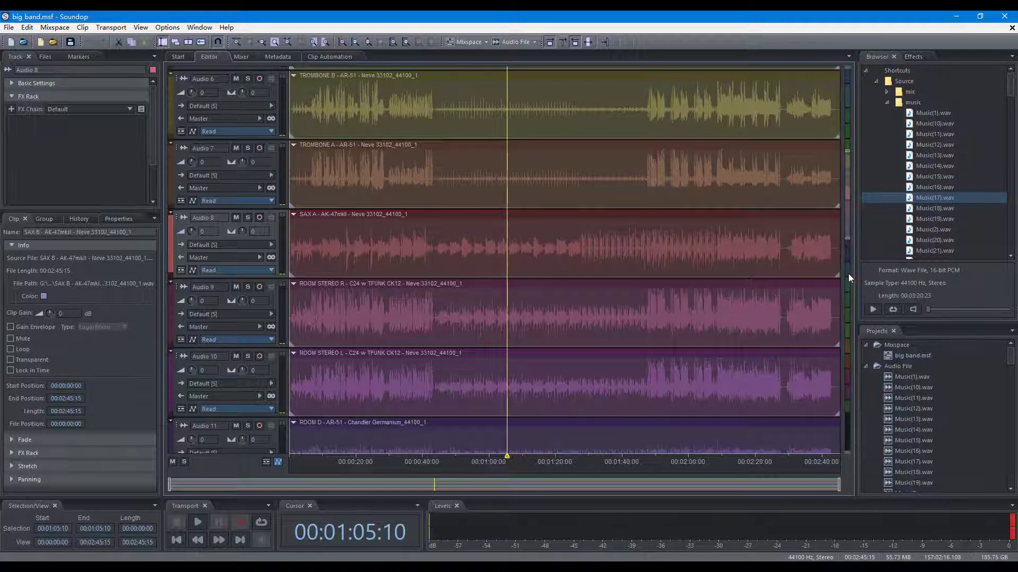
# Step: Move through the mixspace tracks with the vertical track overview and adjust the range of tracks it shows
pyautogui.scroll(-7, 848, 273)
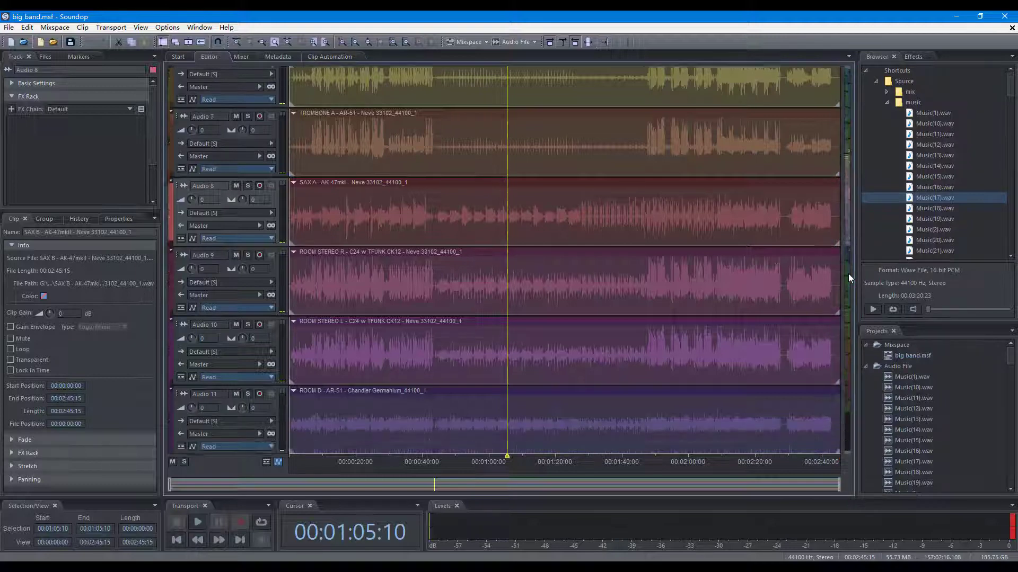
pyautogui.scroll(5, 848, 274)
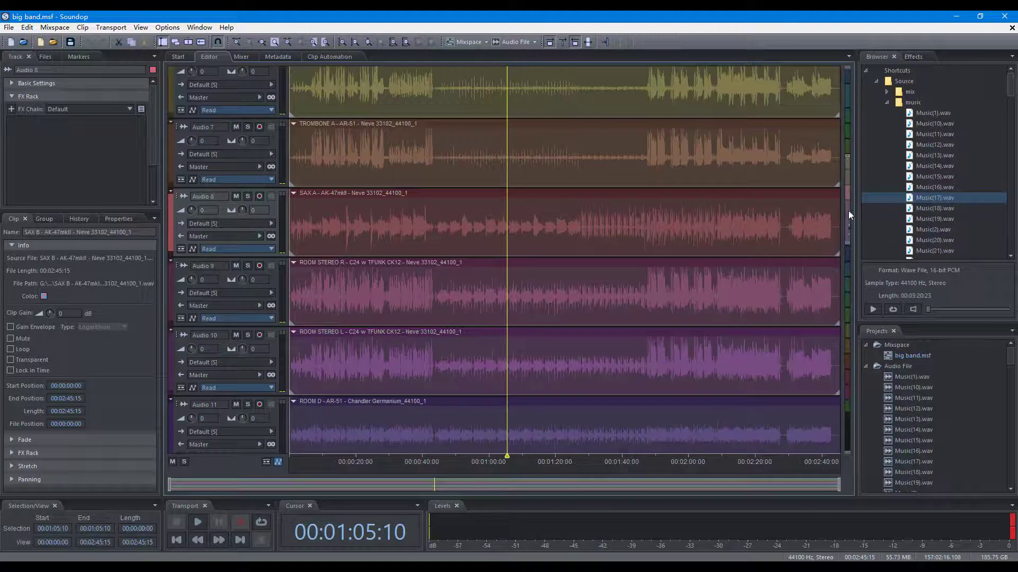
pyautogui.moveTo(848, 215); pyautogui.dragTo(849, 265)
pyautogui.moveTo(848, 163)
pyautogui.mouseDown()
pyautogui.moveTo(849, 190)
pyautogui.moveTo(850, 171)
pyautogui.mouseUp()
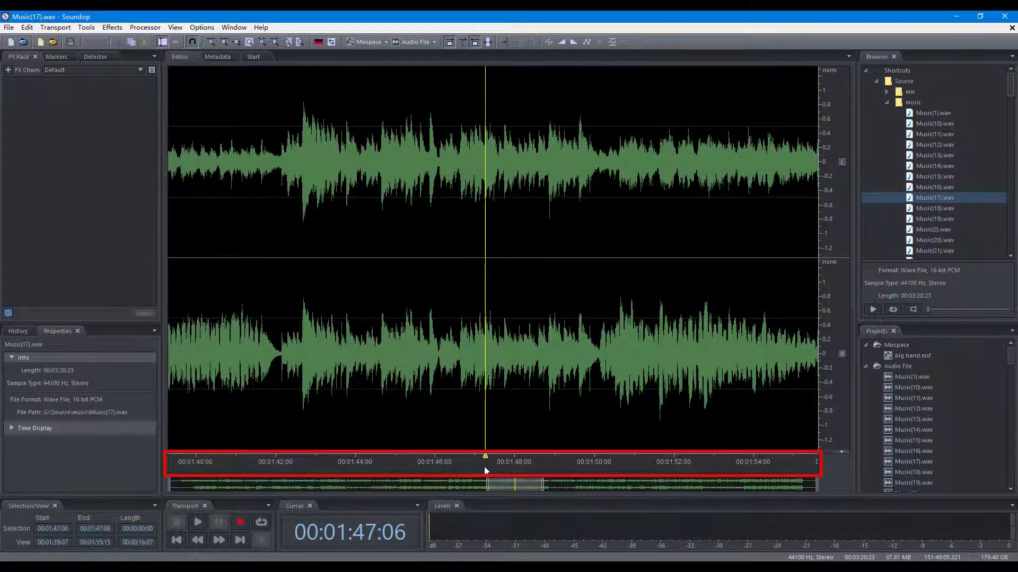
# Step: Zoom and scroll Music(17).wav in time using the time ruler, and magnify a chosen time range on it
pyautogui.scroll(-4, 484, 467)
pyautogui.scroll(4, 483, 466)
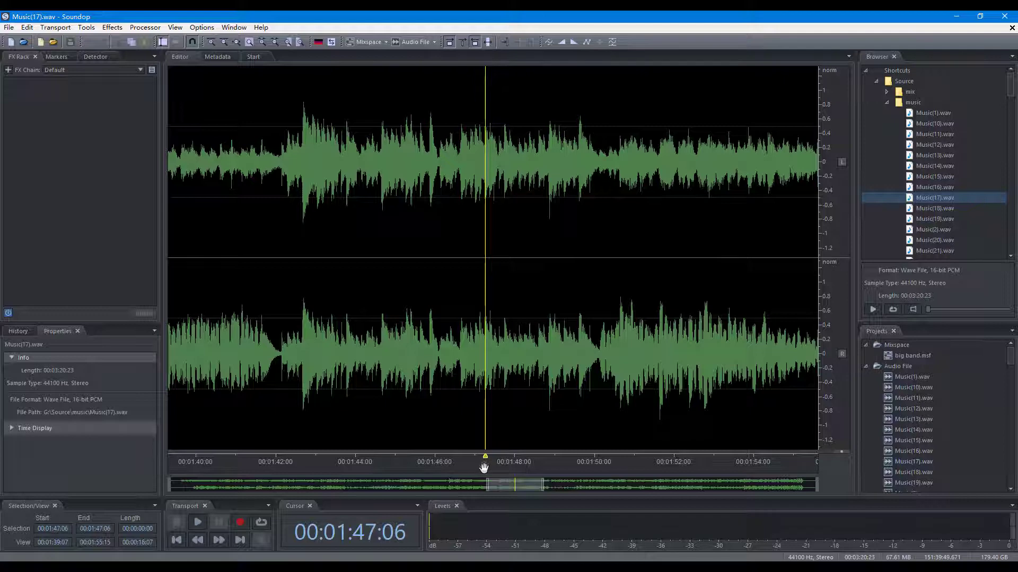
pyautogui.hscroll(4, 483, 466)
pyautogui.hscroll(-3, 483, 466)
pyautogui.moveTo(484, 470); pyautogui.dragTo(511, 470)
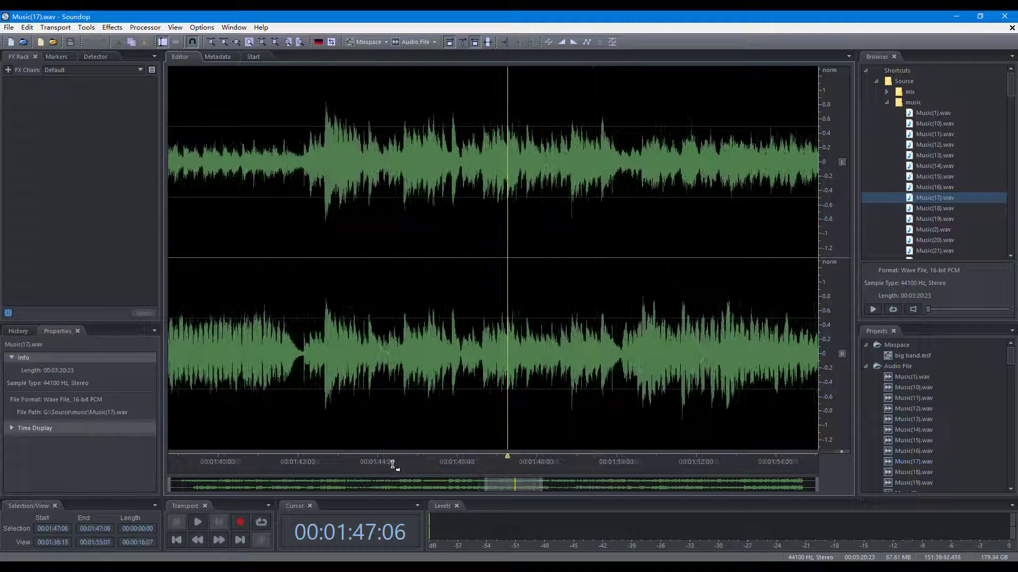
pyautogui.moveTo(339, 462); pyautogui.dragTo(648, 463)
pyautogui.moveTo(415, 462); pyautogui.dragTo(635, 467)
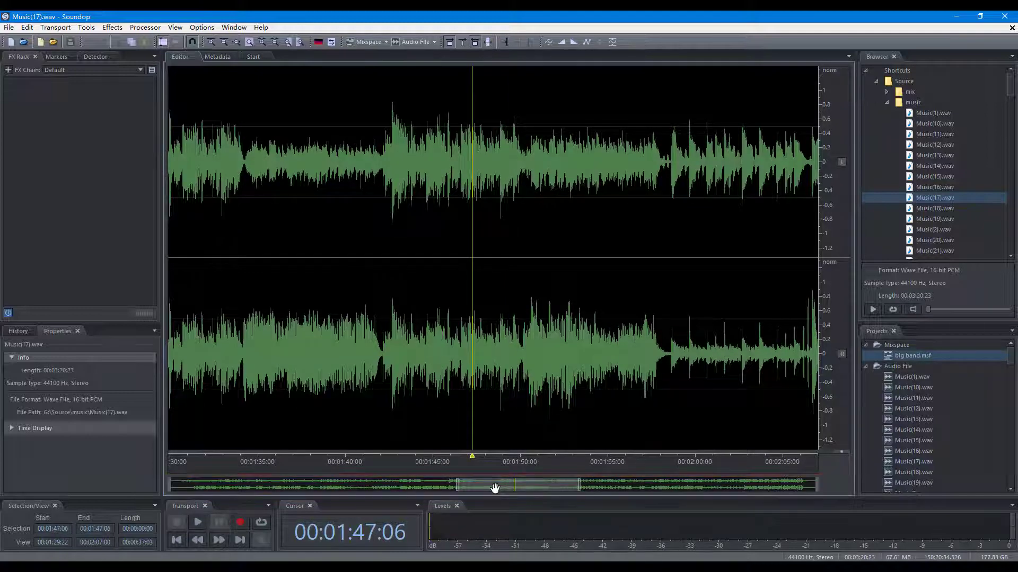
# Step: Zoom the overview's visible range out and in, and adjust its start to about 00:01:22 and its end to about 00:02:06
pyautogui.scroll(-4, 495, 488)
pyautogui.scroll(4, 495, 489)
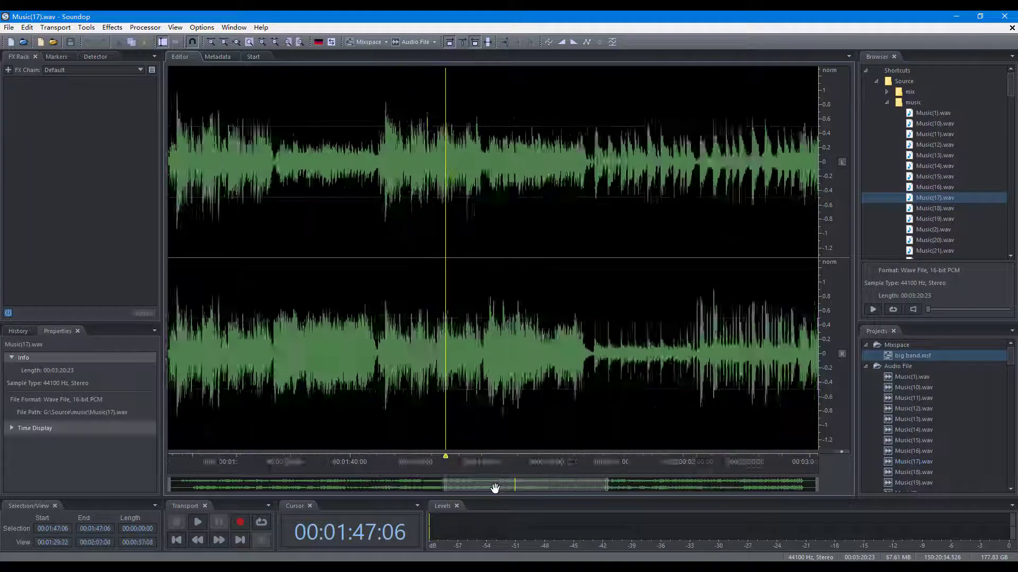
pyautogui.moveTo(494, 488); pyautogui.dragTo(435, 493)
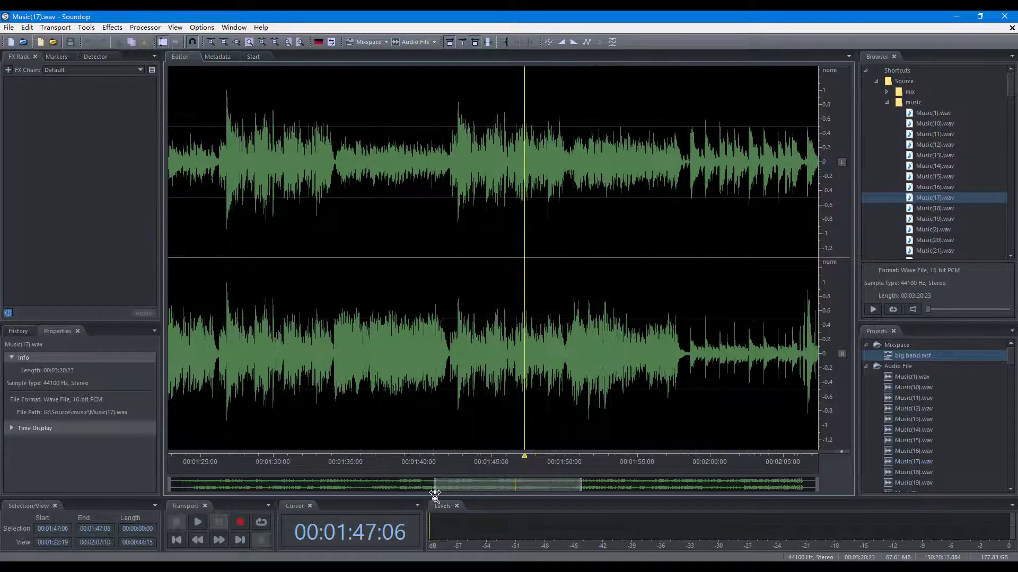
pyautogui.moveTo(581, 484)
pyautogui.mouseDown()
pyautogui.moveTo(613, 482)
pyautogui.moveTo(578, 501)
pyautogui.moveTo(577, 492)
pyautogui.mouseUp()
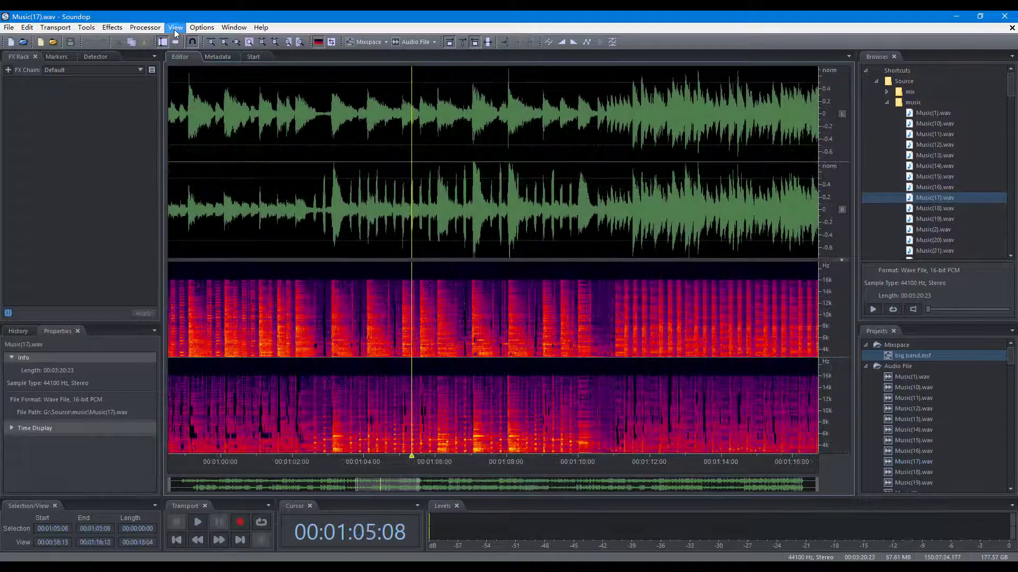
# Step: Zoom Music(17).wav in and back out in time with the Zoom In (Time) and Zoom Out (Time) commands
pyautogui.click(174, 29)
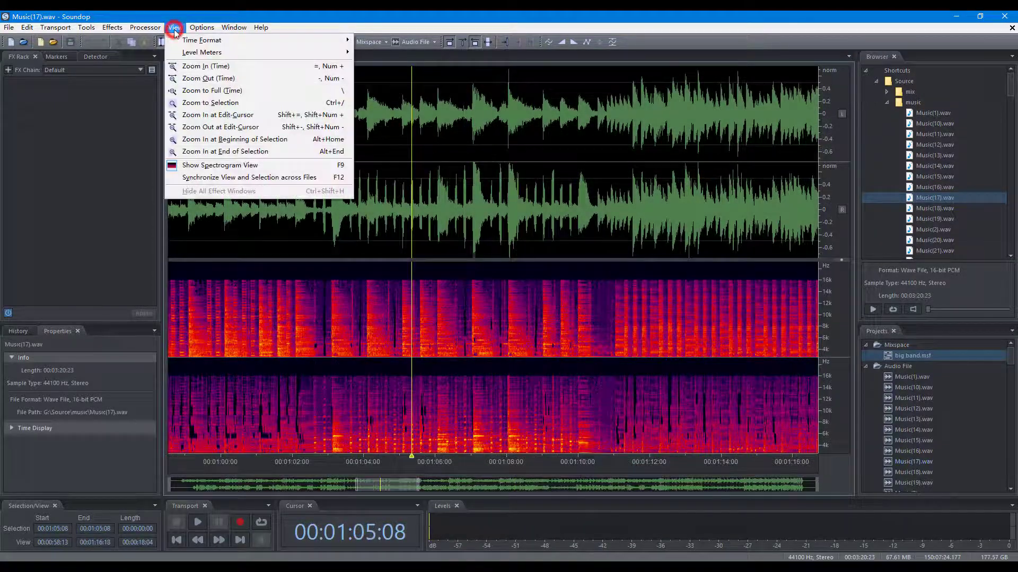
pyautogui.click(195, 68)
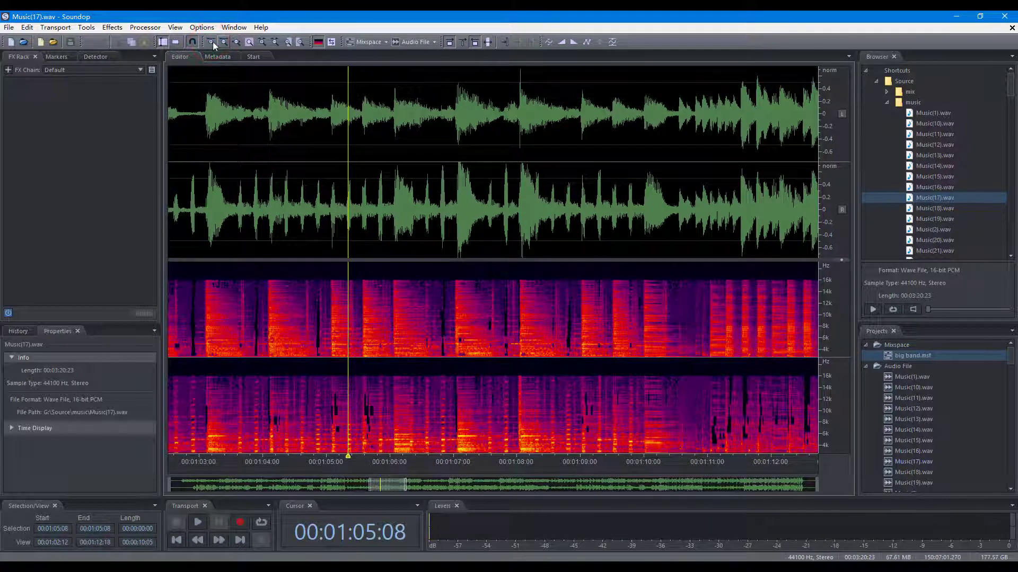
pyautogui.click(224, 43)
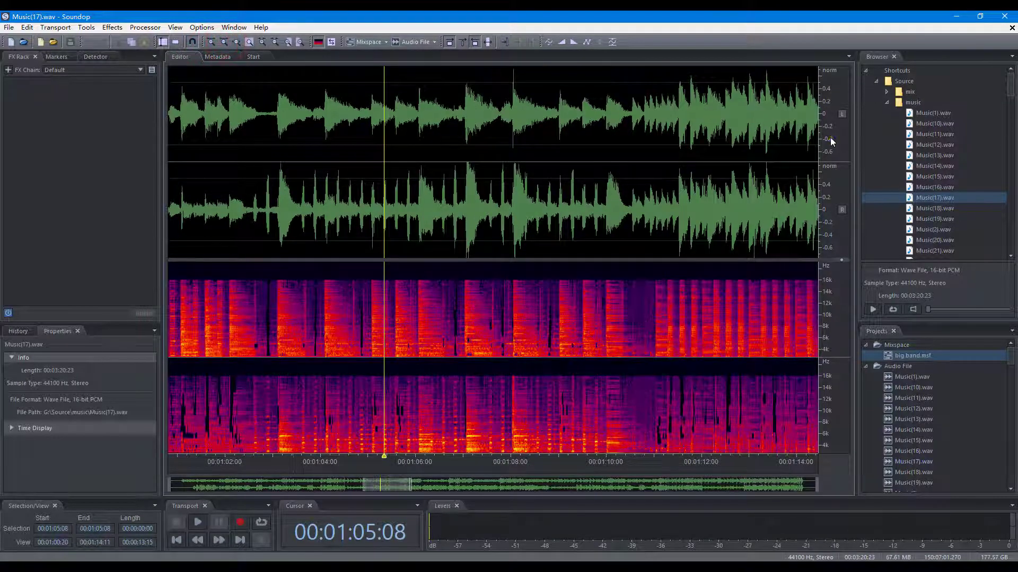
# Step: Zoom in on Music(17).wav in amplitude, frequency and time with the Zoom In commands of the respective rulers
pyautogui.rightClick(832, 142)
pyautogui.click(843, 146)
pyautogui.rightClick(829, 316)
pyautogui.click(835, 323)
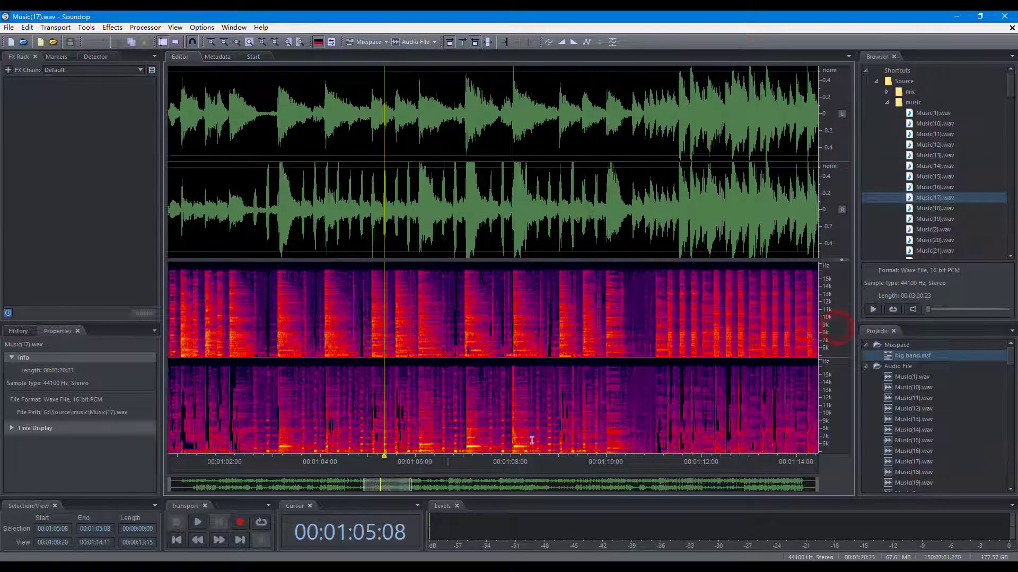
pyautogui.rightClick(466, 463)
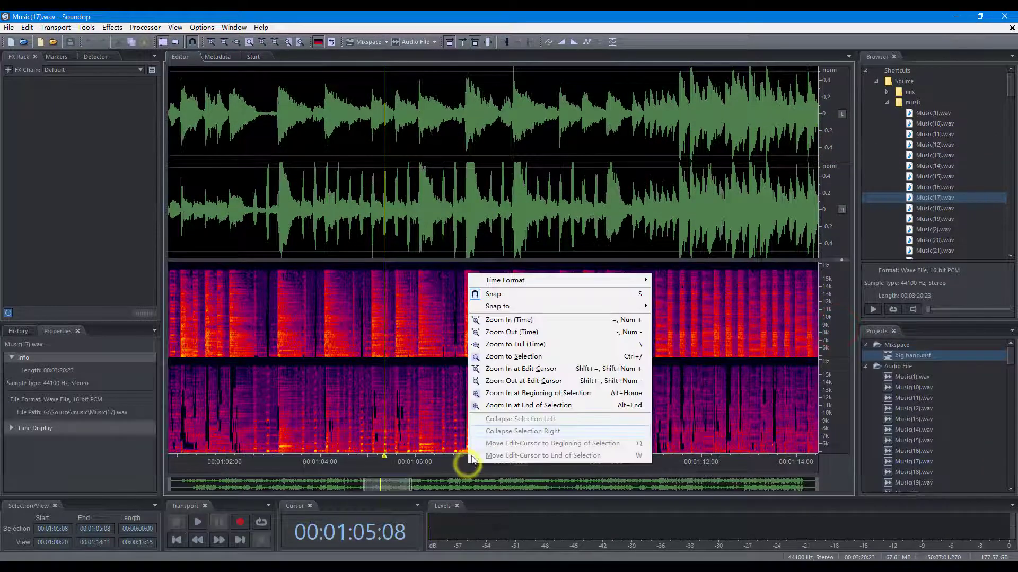
pyautogui.click(538, 322)
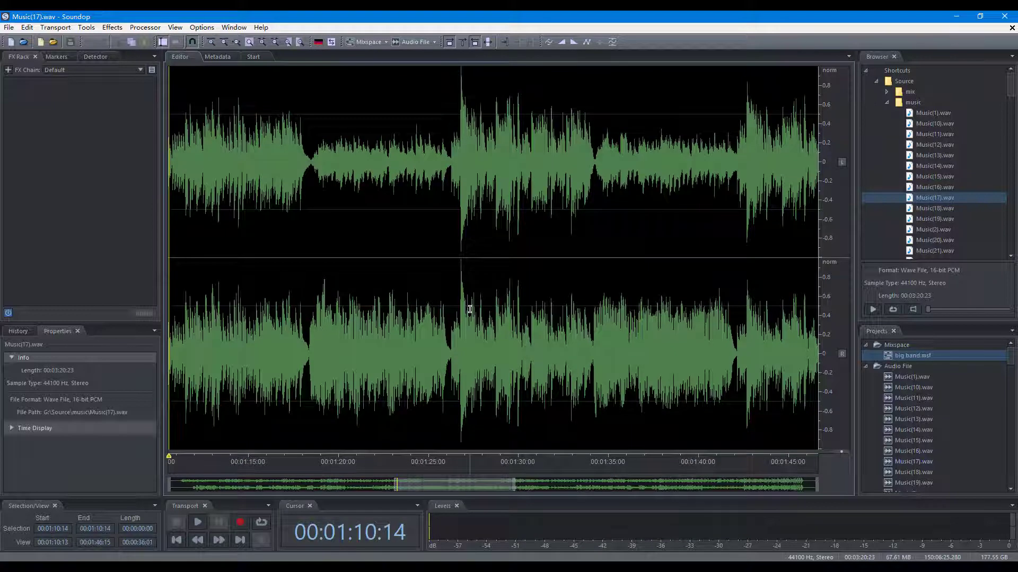
# Step: Scroll Music(17).wav backward and forward in time by small steps and whole pages, and jump to its beginning and end
pyautogui.hotkey('alt', 'Left')
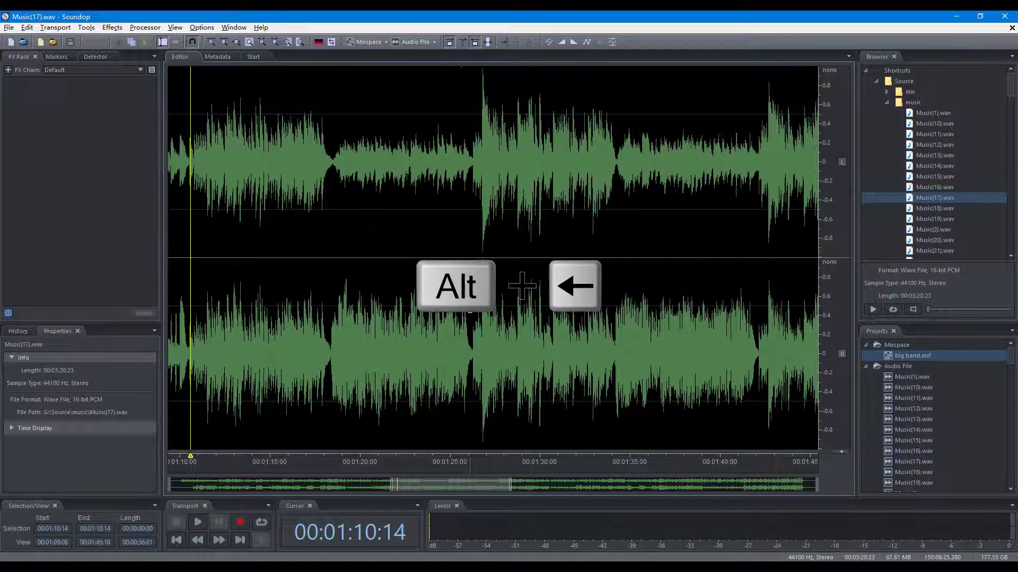
pyautogui.hotkey('alt', 'Right')
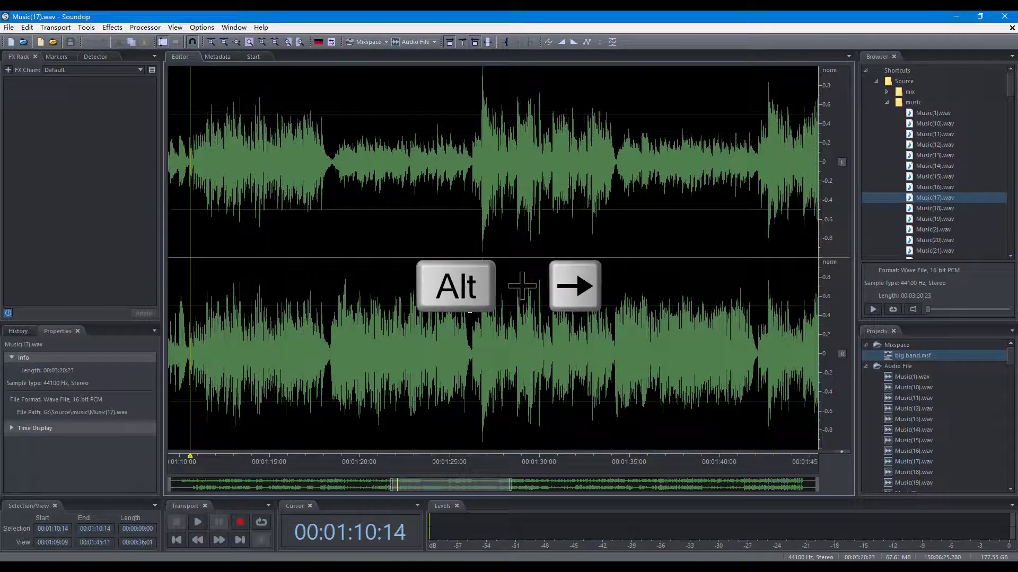
pyautogui.hotkey('alt', 'pageup')
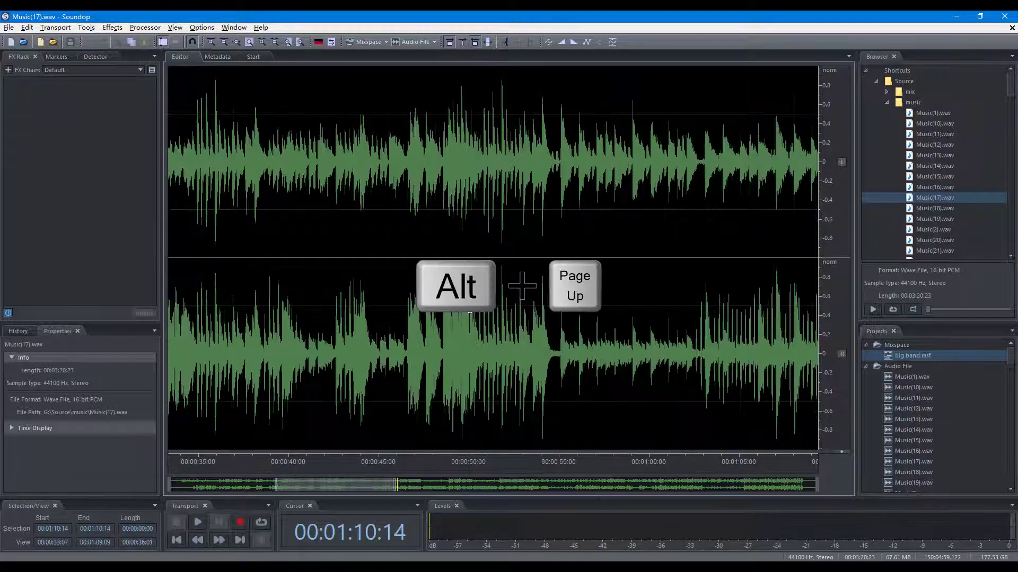
pyautogui.hotkey('alt', 'pagedown')
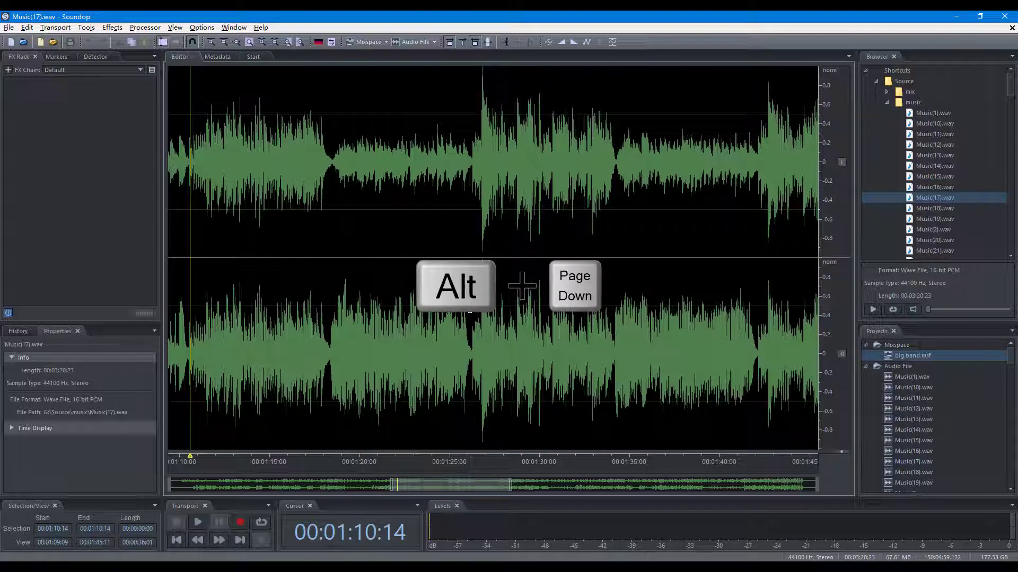
pyautogui.hotkey('alt', 'shift', 'Home')
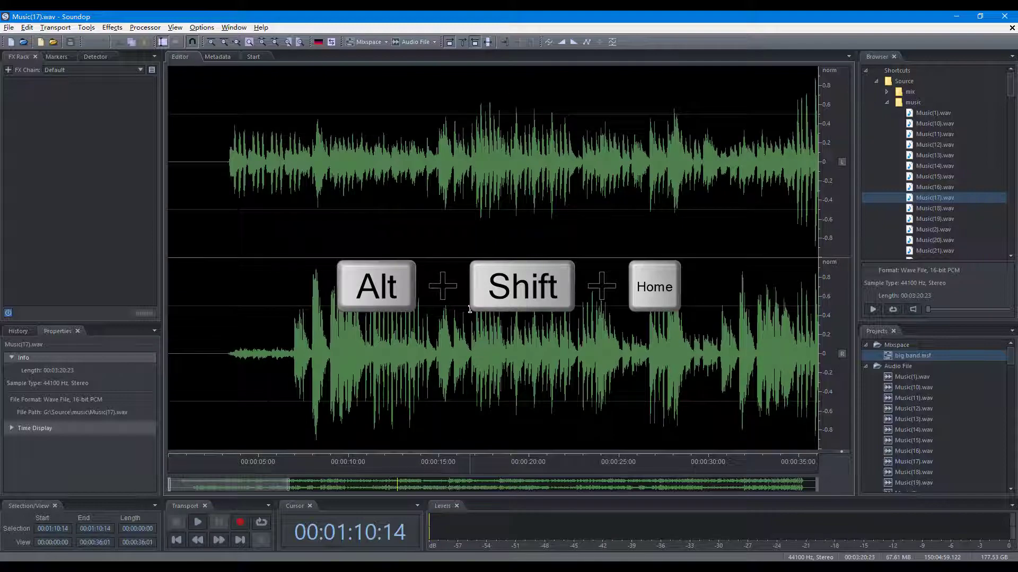
pyautogui.hotkey('alt', 'shift', 'End')
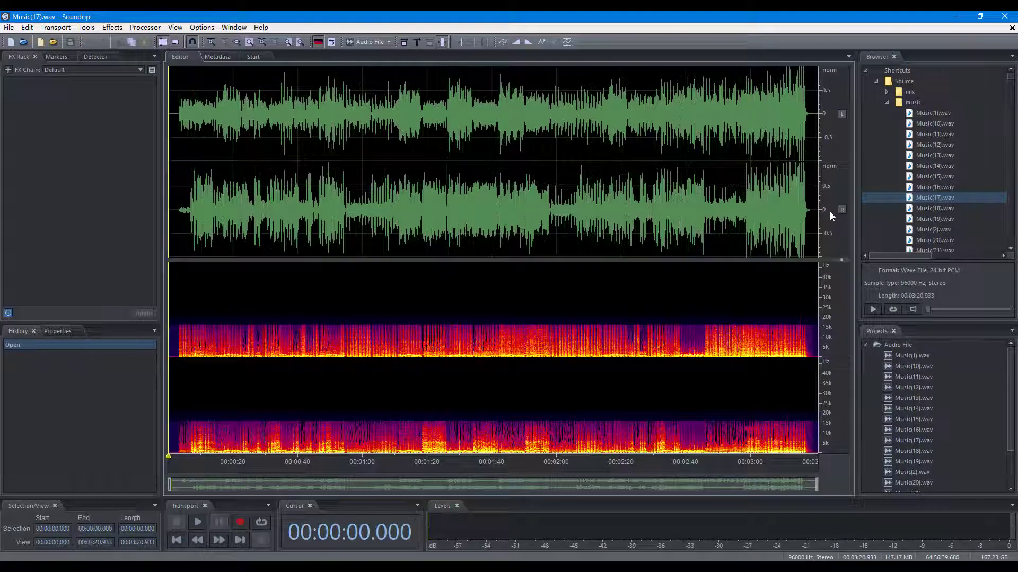
# Step: Zoom the waveform's amplitude ruler and the spectrogram's frequency ruler in and back out
pyautogui.scroll(3, 830, 213)
pyautogui.scroll(-3, 830, 212)
pyautogui.scroll(4, 829, 332)
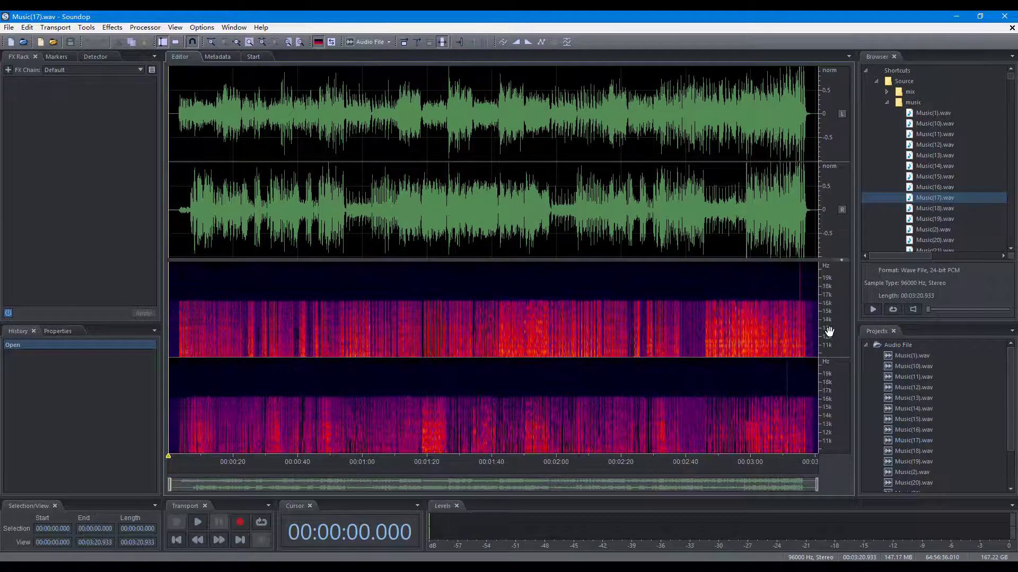
pyautogui.scroll(-4, 829, 333)
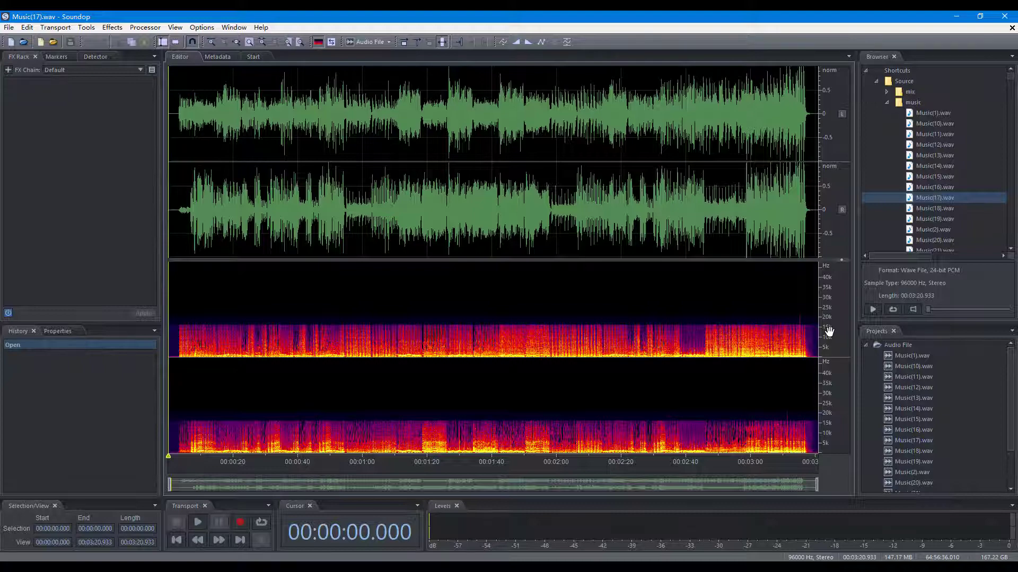
# Step: Zoom to the selection from 00:01:29:00 to 00:01:46:07, and zoom in and out at the edit cursor at 00:01:33:14
pyautogui.hotkey('ctrl', '/')
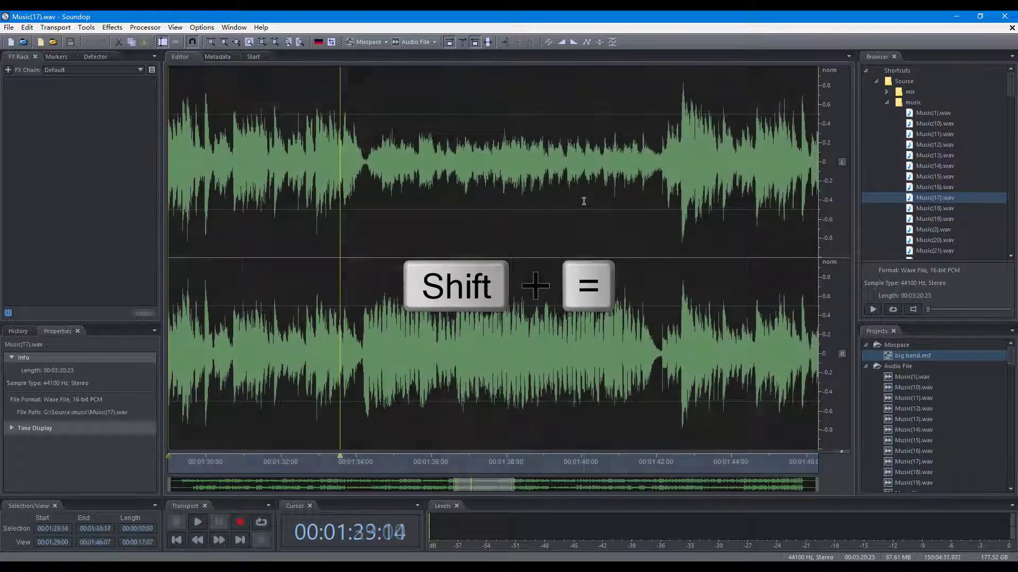
pyautogui.hotkey('shift', '=')
pyautogui.hotkey('shift', '=')
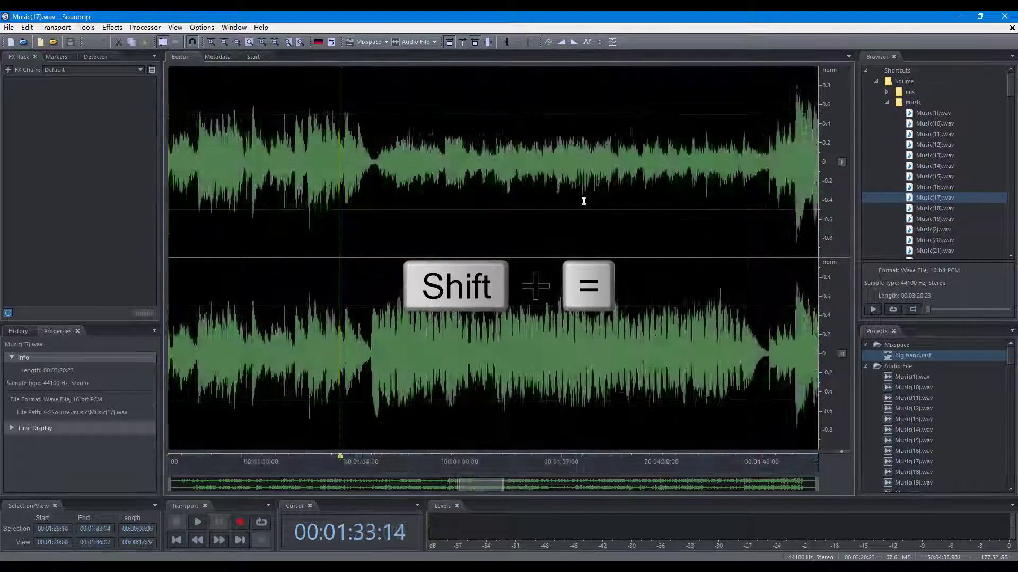
pyautogui.hotkey('shift', '-')
pyautogui.hotkey('shift', '-')
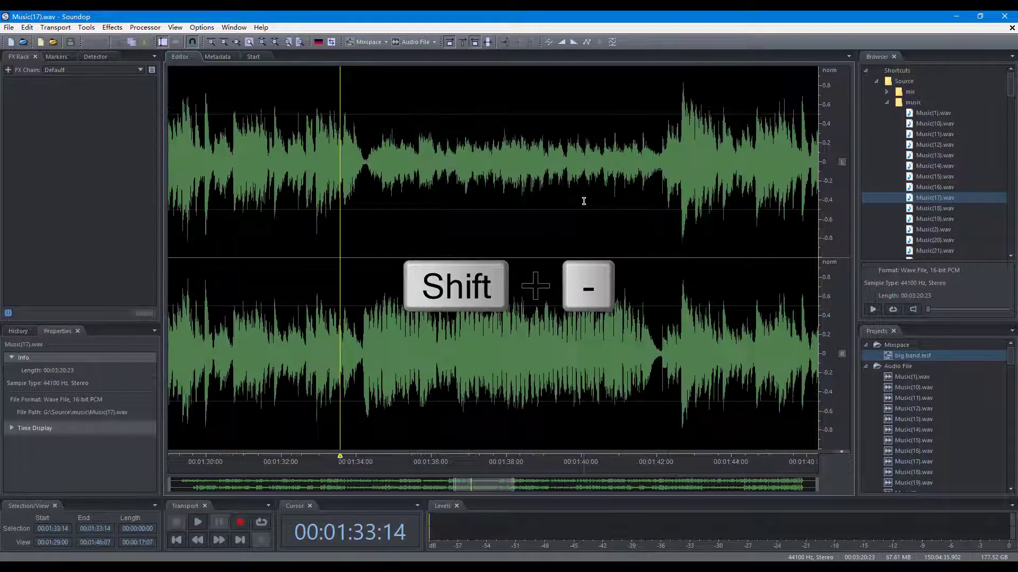
# Step: Zoom in at the beginning and end of the selection, and scroll the view to the edit cursor at 00:02:01:15
pyautogui.hotkey('alt', 'Home')
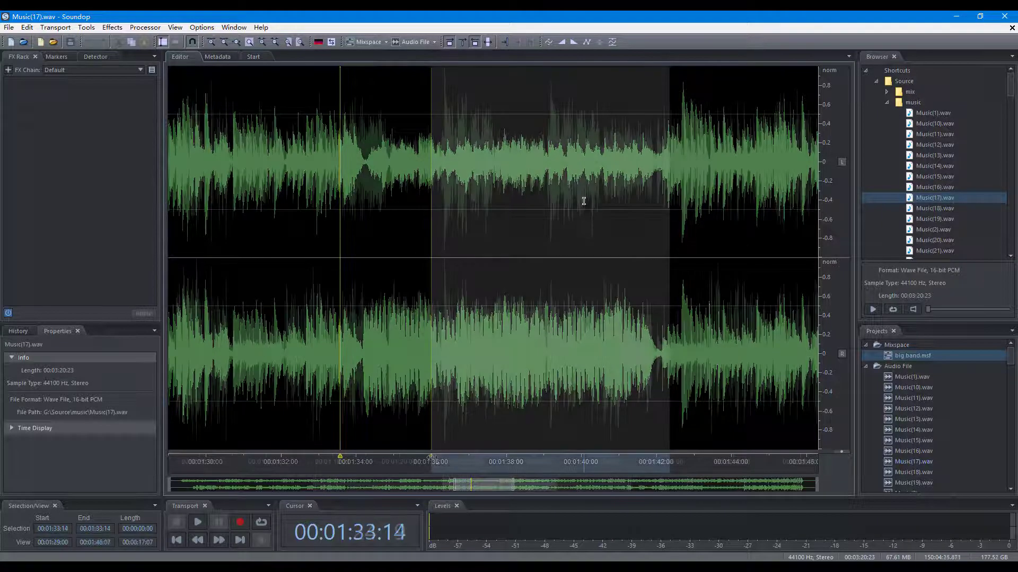
pyautogui.scroll(2, 432, 457)
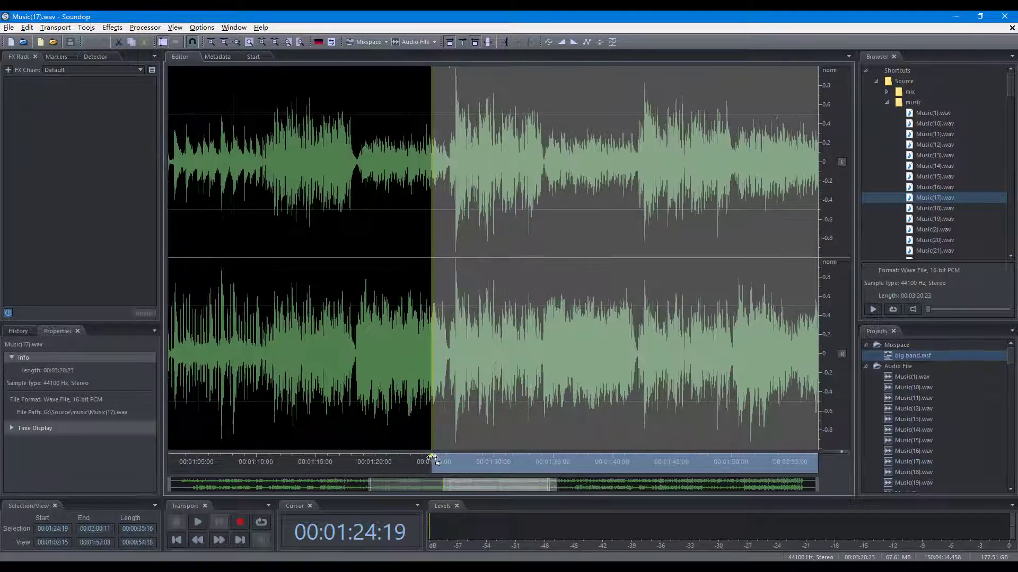
pyautogui.hotkey('alt', 'End')
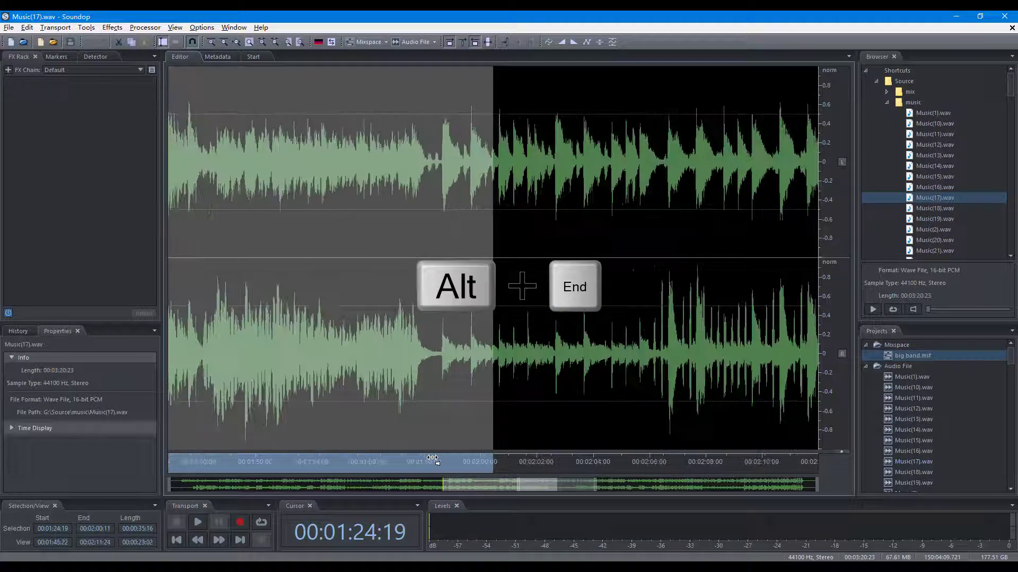
pyautogui.hotkey('alt', 'shift', '.')
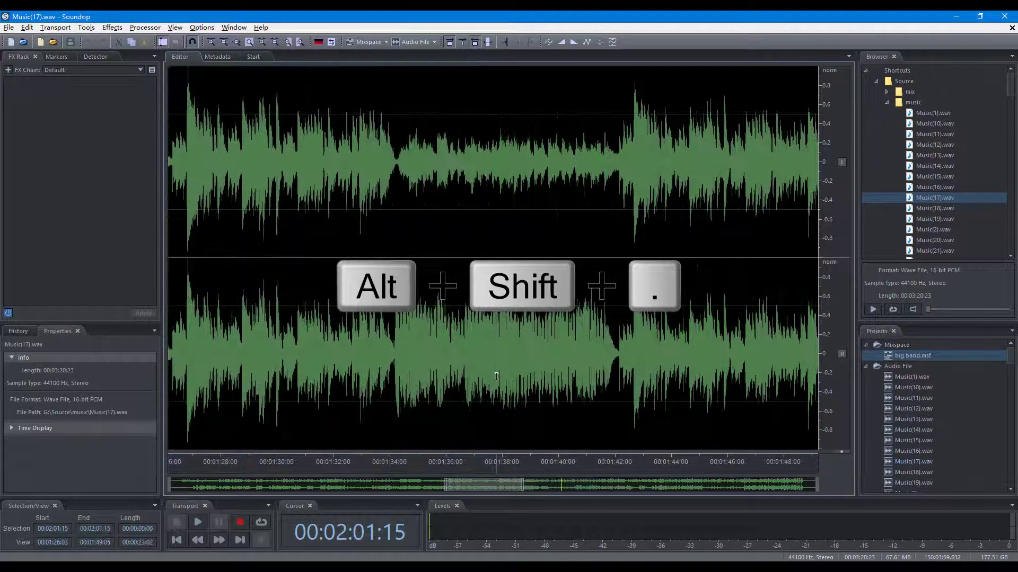
pyautogui.hotkey('alt', 'shift', '.')
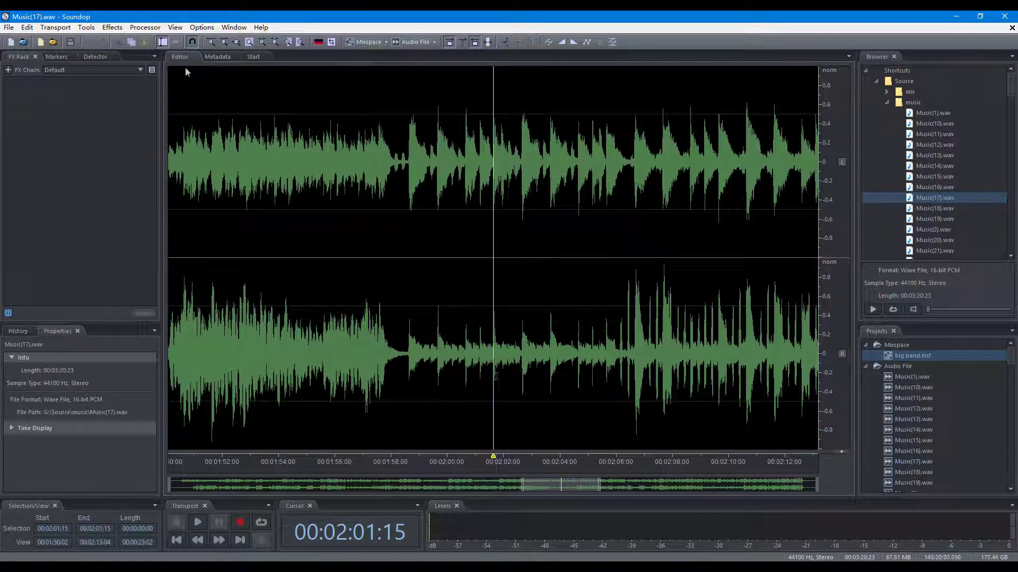
# Step: Open the Keyboard Shortcuts settings
pyautogui.click(201, 28)
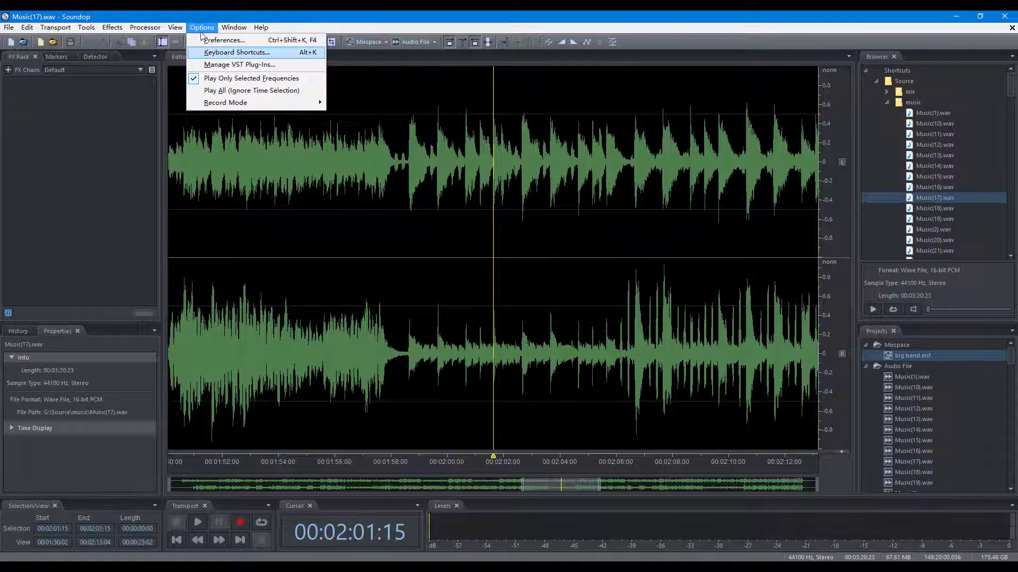
pyautogui.click(209, 51)
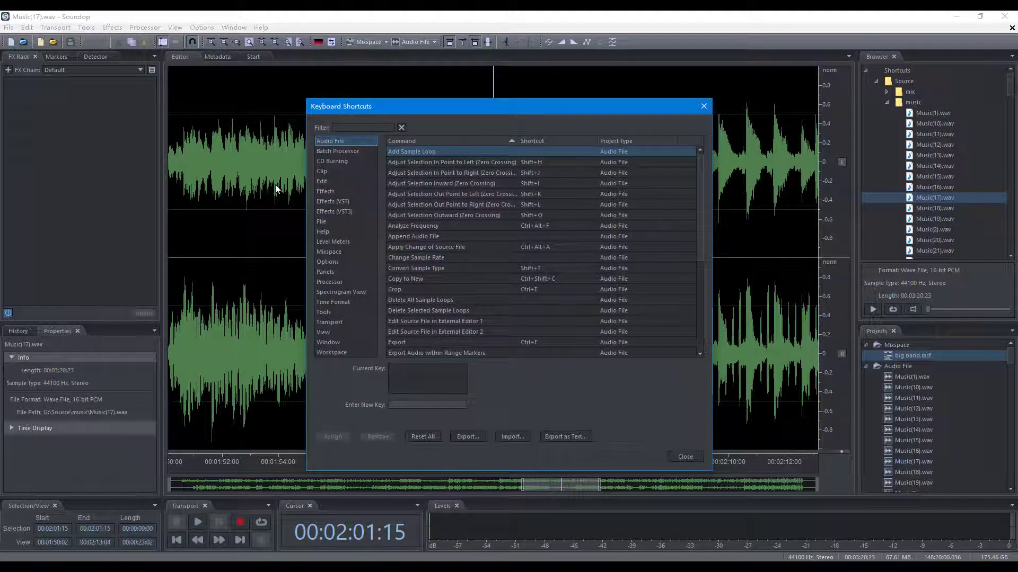